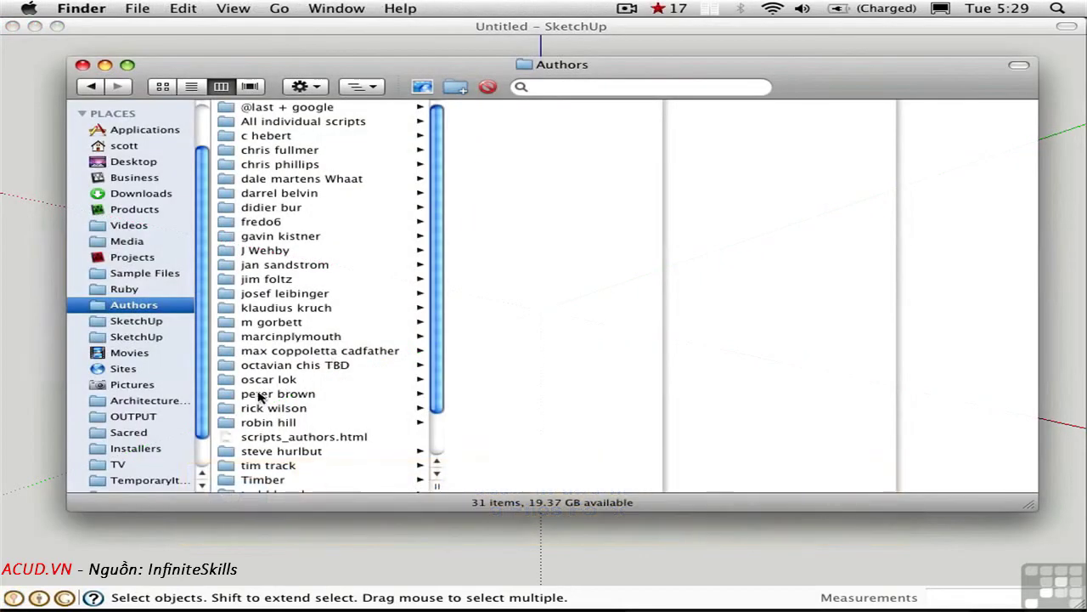
- Look through three script authors' folders in Finder to see which Ruby scripts they contain
{"action": "left_click", "coordinate": [258, 396]}
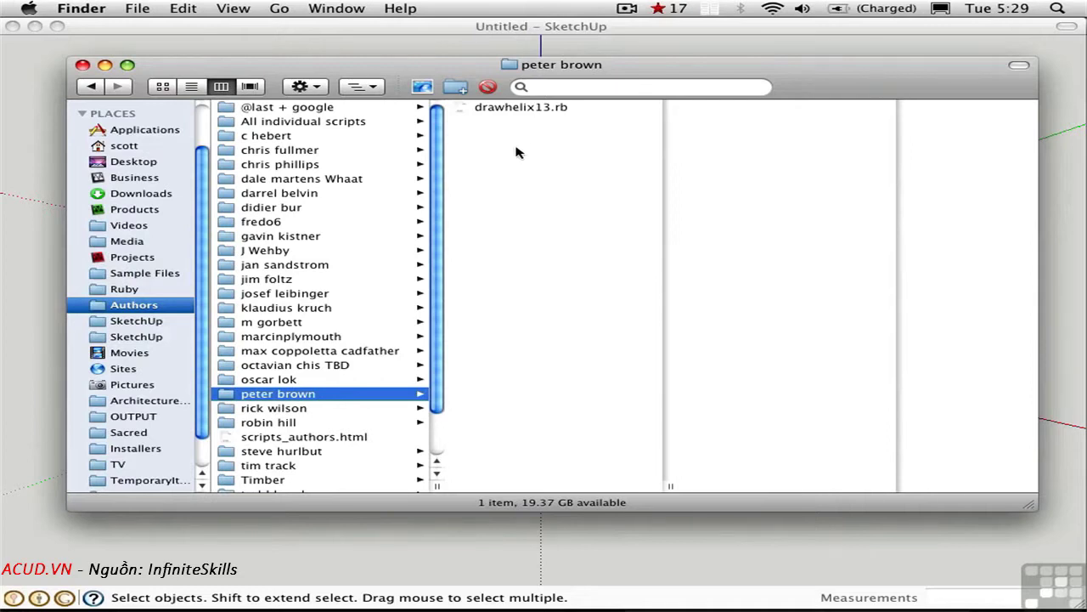
{"action": "left_click", "coordinate": [280, 238]}
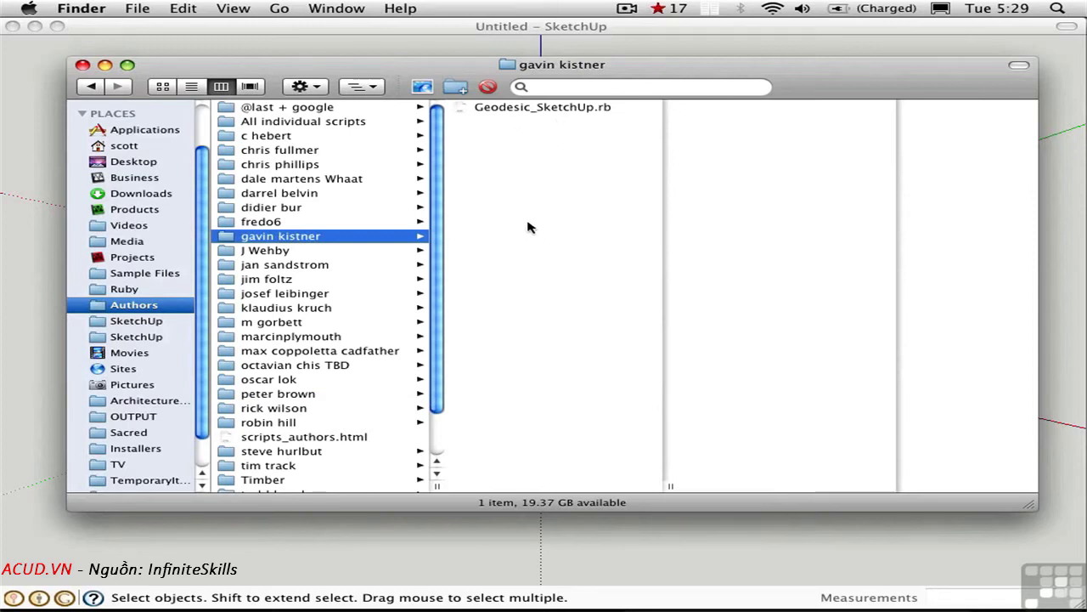
{"action": "left_click", "coordinate": [289, 308]}
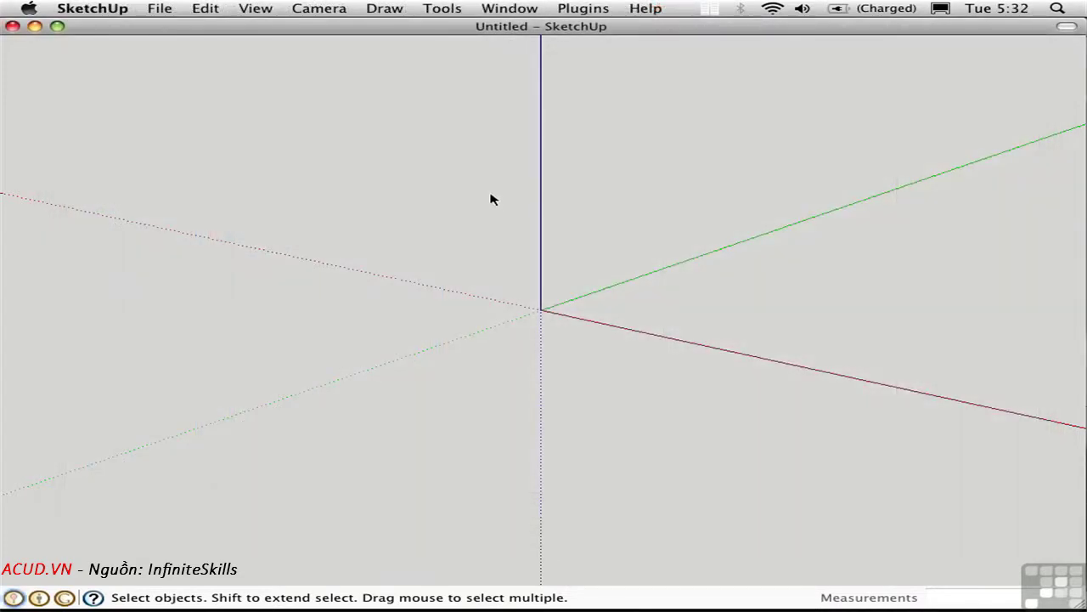
- Draw a helix with a 4' end radius, 4' start radius and 3' pitch, keeping the default rotations and sections
{"action": "left_click", "coordinate": [384, 9]}
{"action": "left_click", "coordinate": [397, 139]}
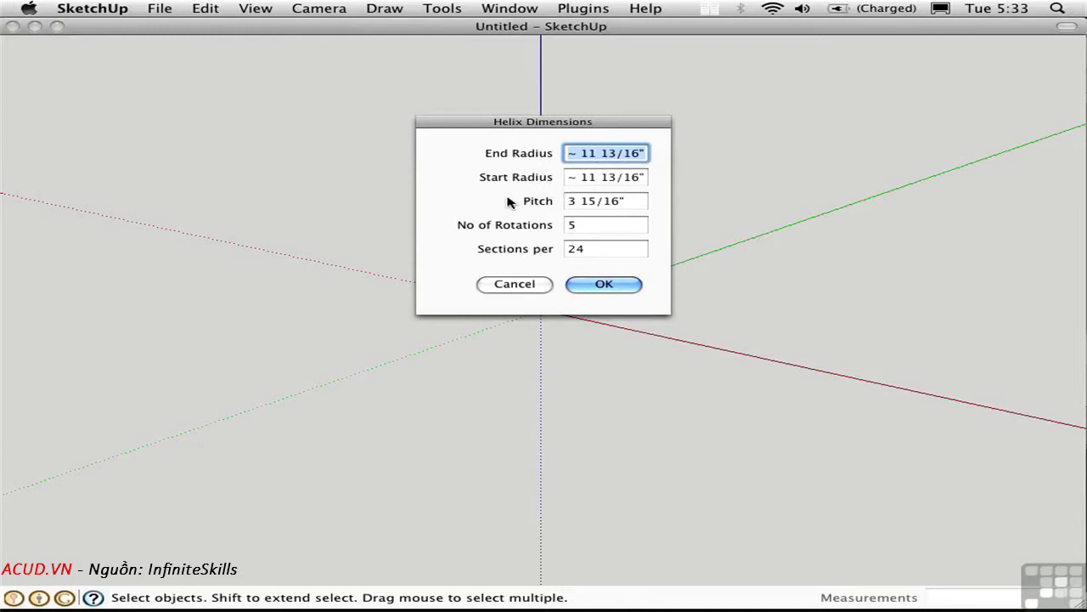
{"action": "type", "text": "4"}
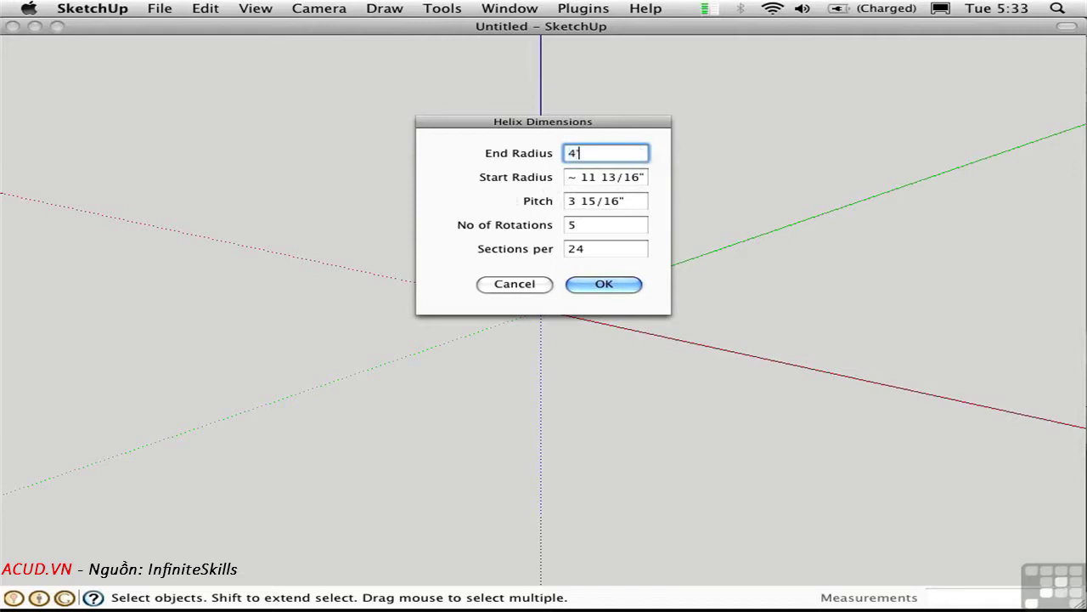
{"action": "type", "text": "'"}
{"action": "key", "text": "Tab"}
{"action": "type", "text": "4"}
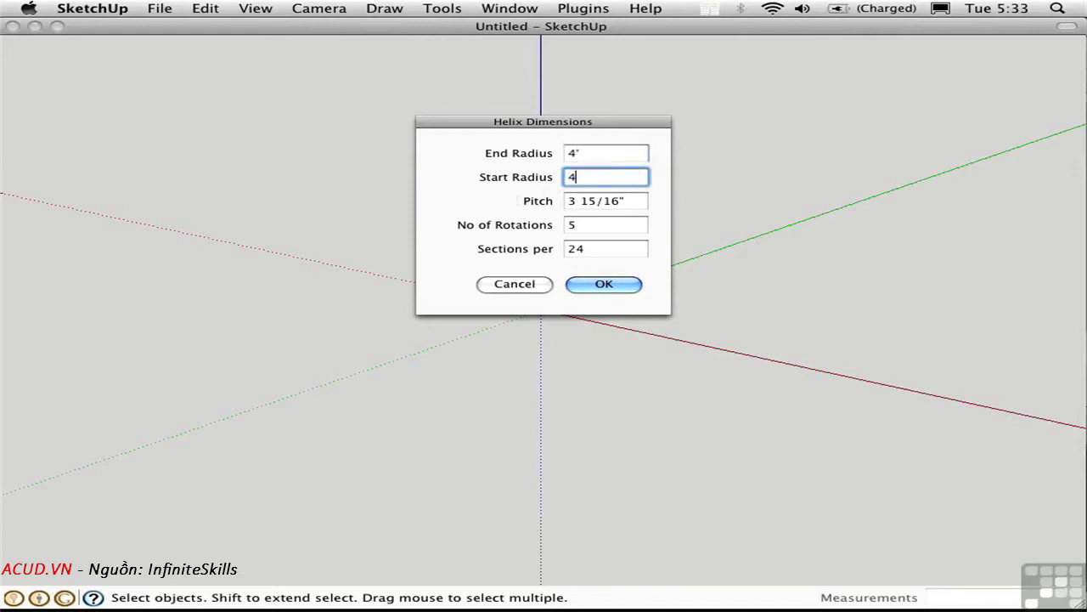
{"action": "type", "text": "'"}
{"action": "key", "text": "Tab"}
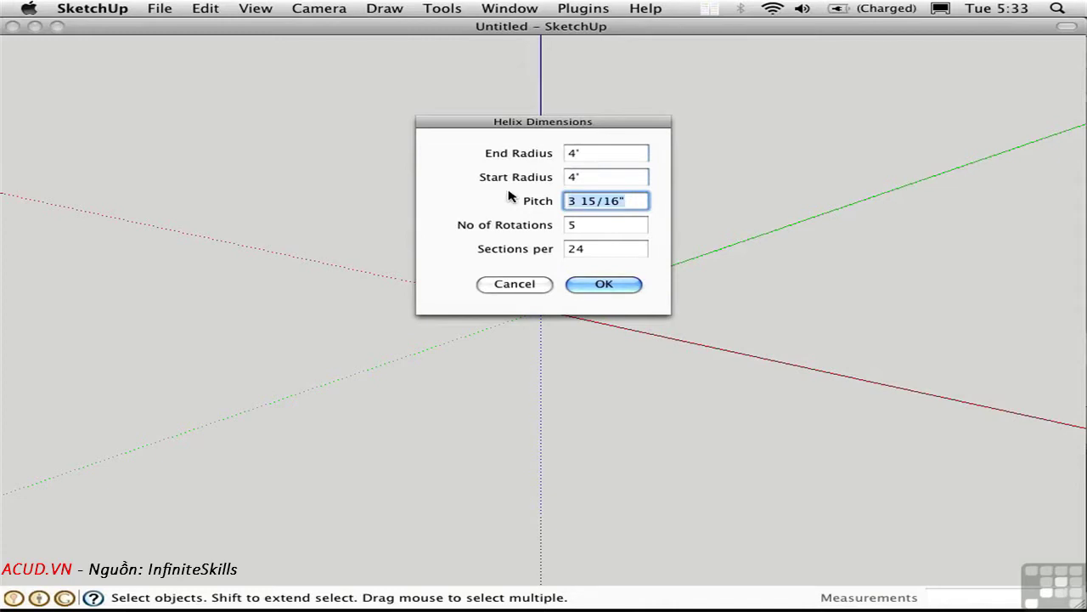
{"action": "type", "text": "3"}
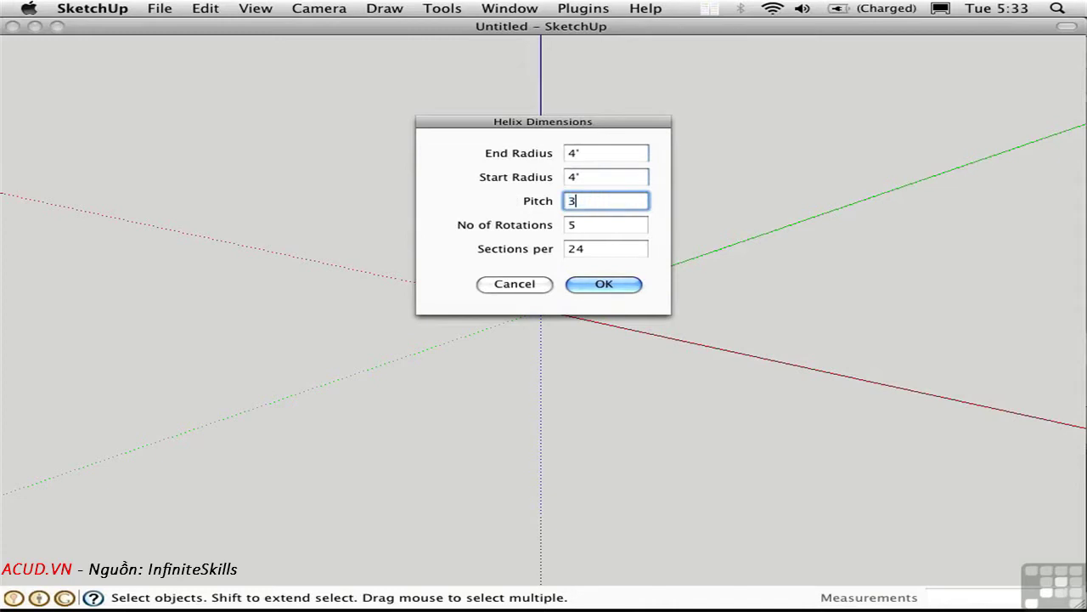
{"action": "type", "text": "'"}
{"action": "key", "text": "Tab"}
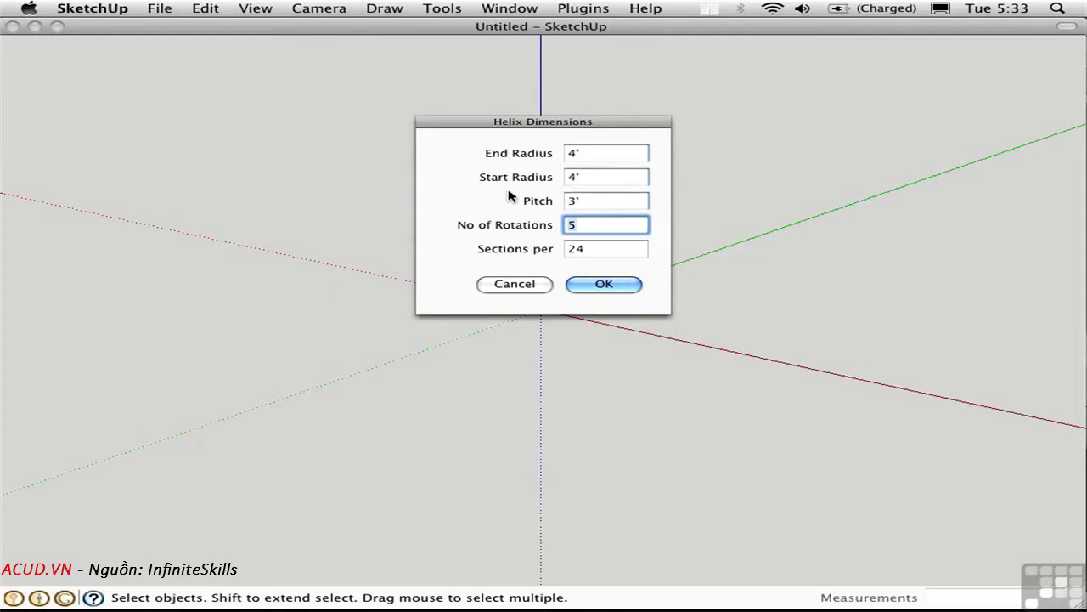
{"action": "key", "text": "Tab"}
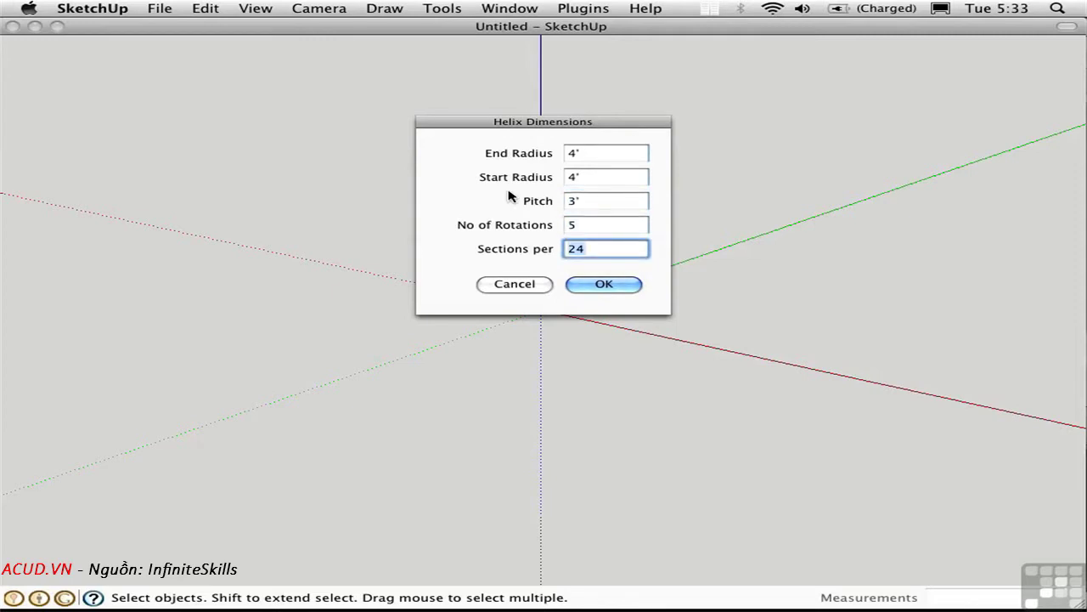
{"action": "key", "text": "Return"}
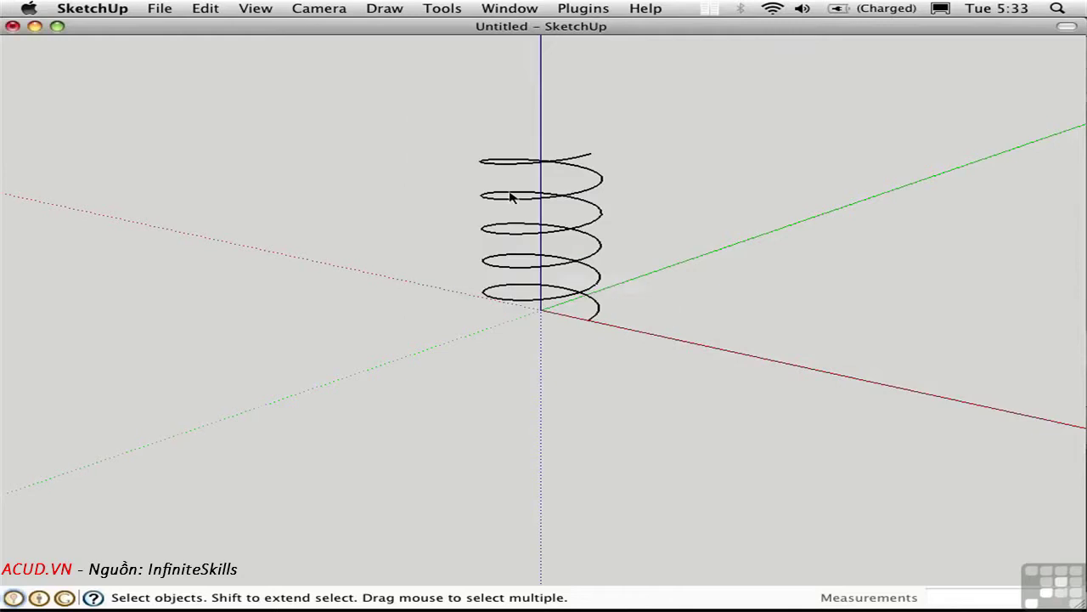
- Delete the constant-radius helix from the model
{"action": "mouse_move", "coordinate": [374, 336]}
{"action": "middle_mouse_down"}
{"action": "mouse_move", "coordinate": [243, 377]}
{"action": "mouse_move", "coordinate": [369, 349]}
{"action": "middle_mouse_up"}
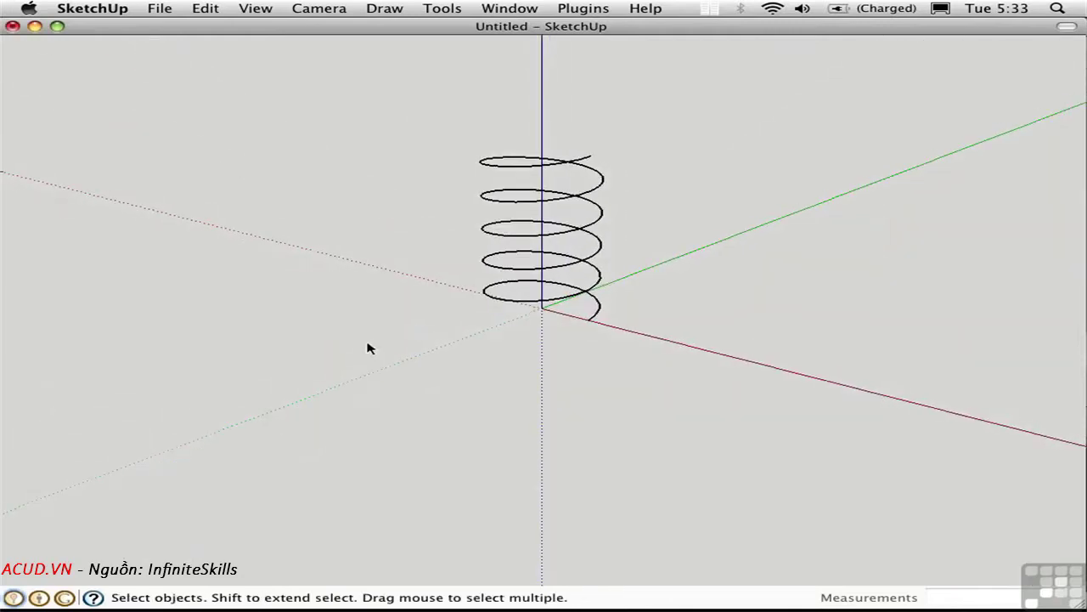
{"action": "left_click", "coordinate": [507, 241]}
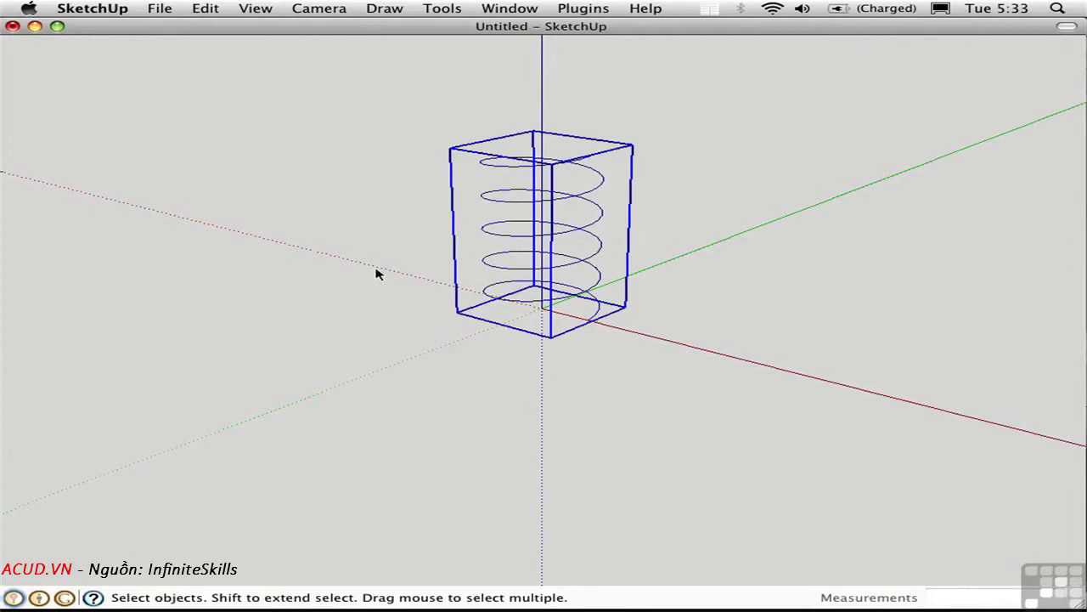
{"action": "key", "text": "Delete"}
- Draw a tapering helix with an end radius of 0, a start radius of 4' and a pitch of 3'
{"action": "left_click", "coordinate": [384, 8]}
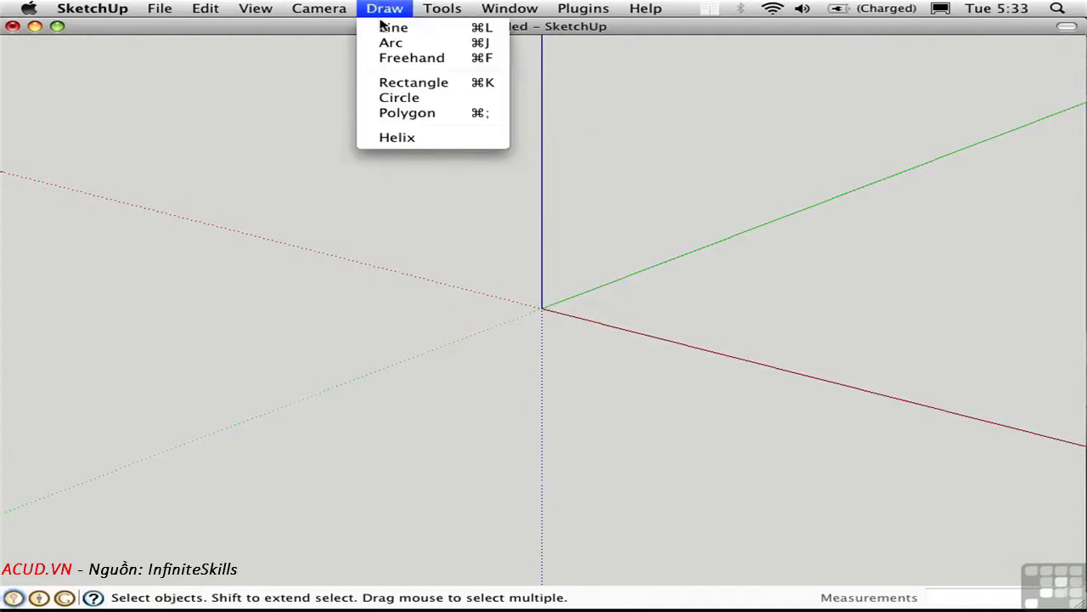
{"action": "left_click", "coordinate": [391, 145]}
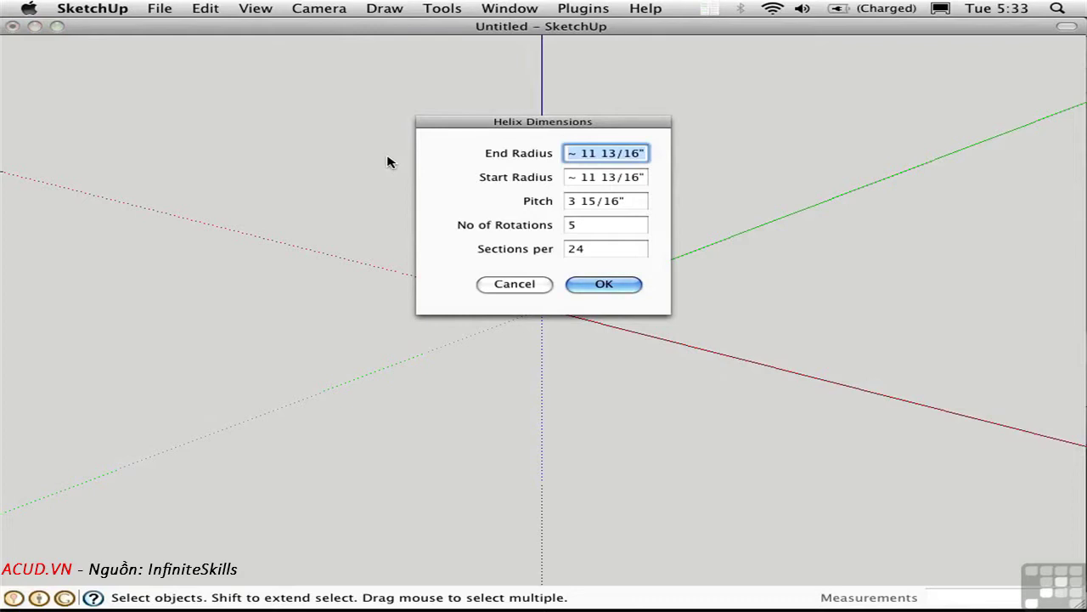
{"action": "type", "text": "0"}
{"action": "key", "text": "Tab"}
{"action": "type", "text": "4'"}
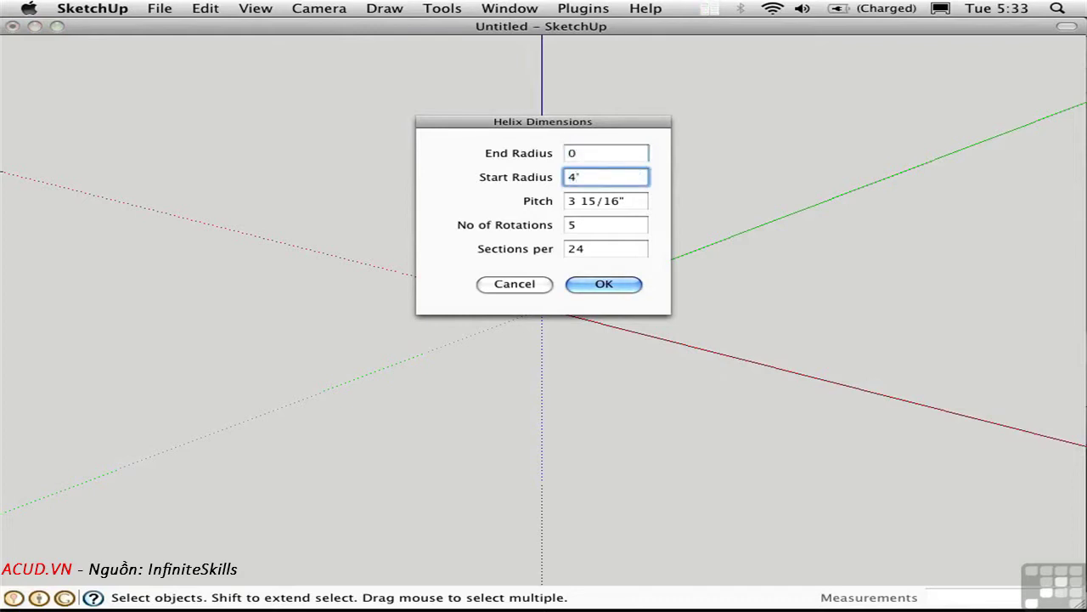
{"action": "key", "text": "Tab"}
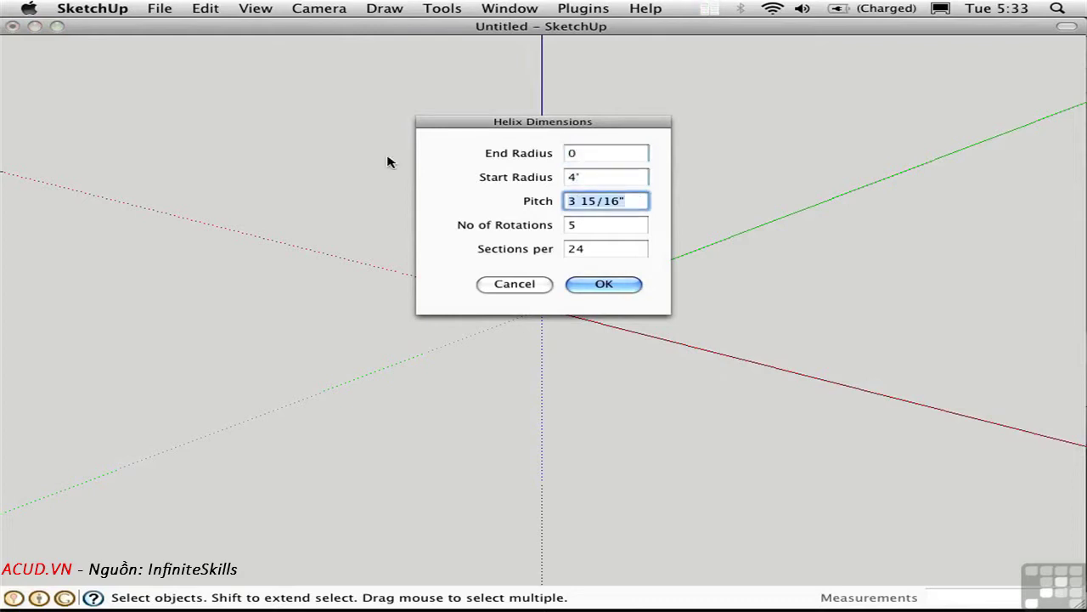
{"action": "type", "text": "3'"}
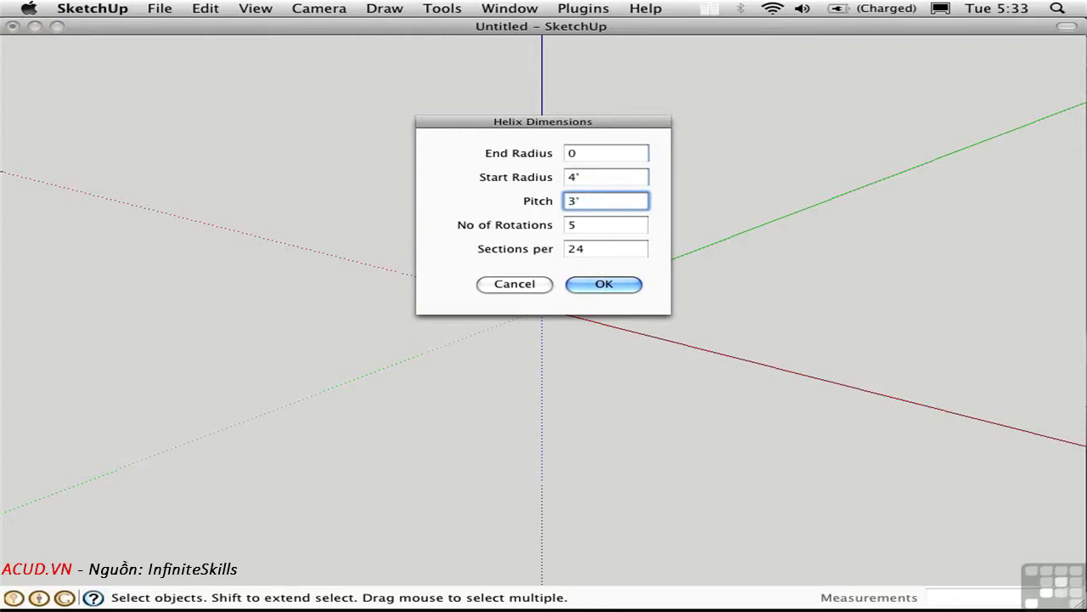
{"action": "key", "text": "Return"}
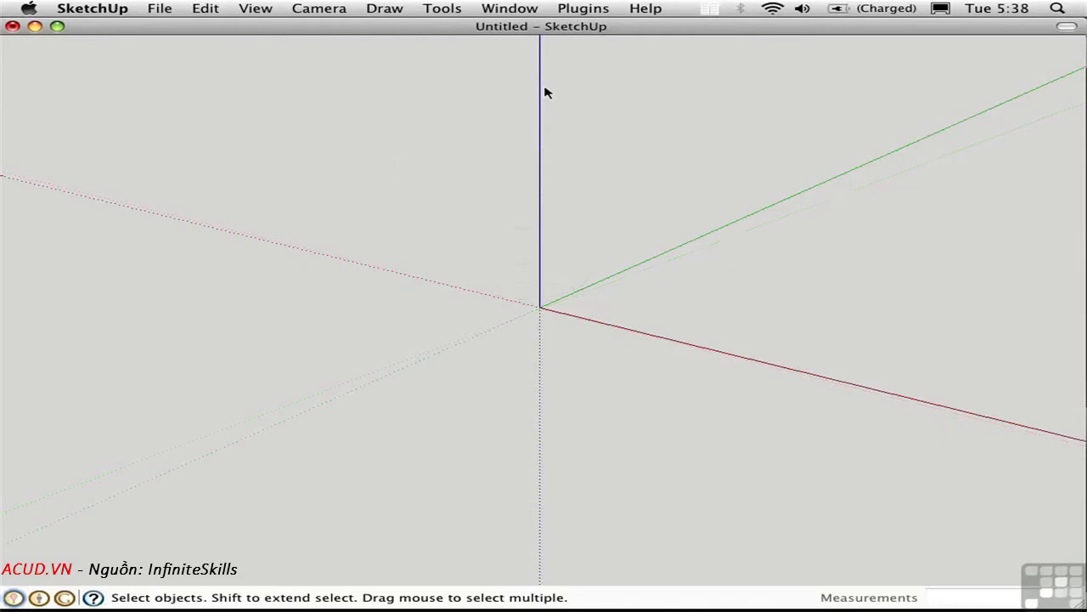
- Create a geodesic from an icosahedron primitive with a radius of 144 inches
{"action": "left_click", "coordinate": [582, 10]}
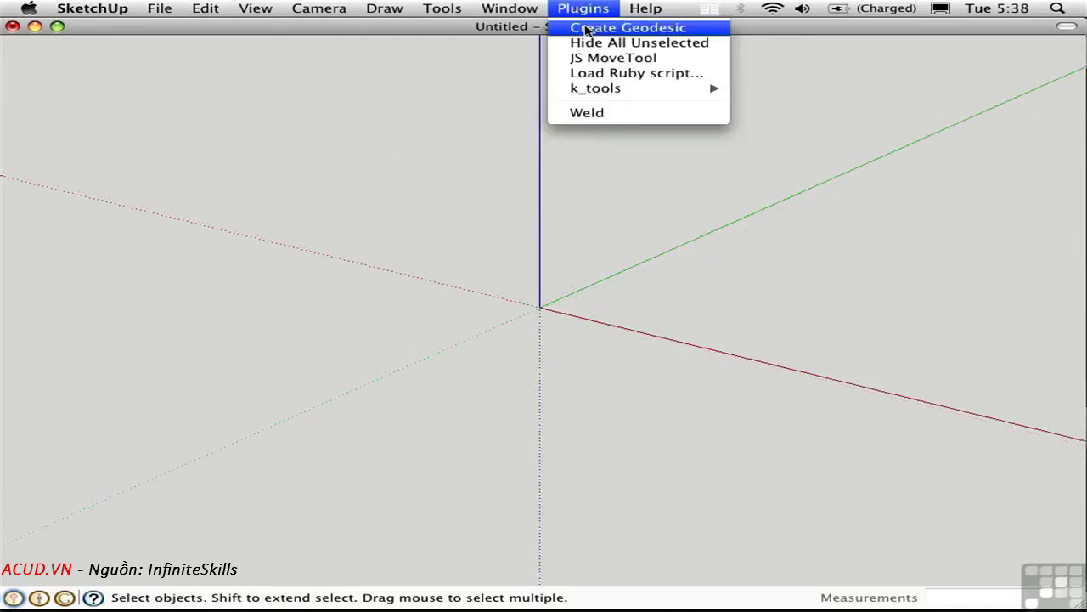
{"action": "left_click", "coordinate": [599, 32]}
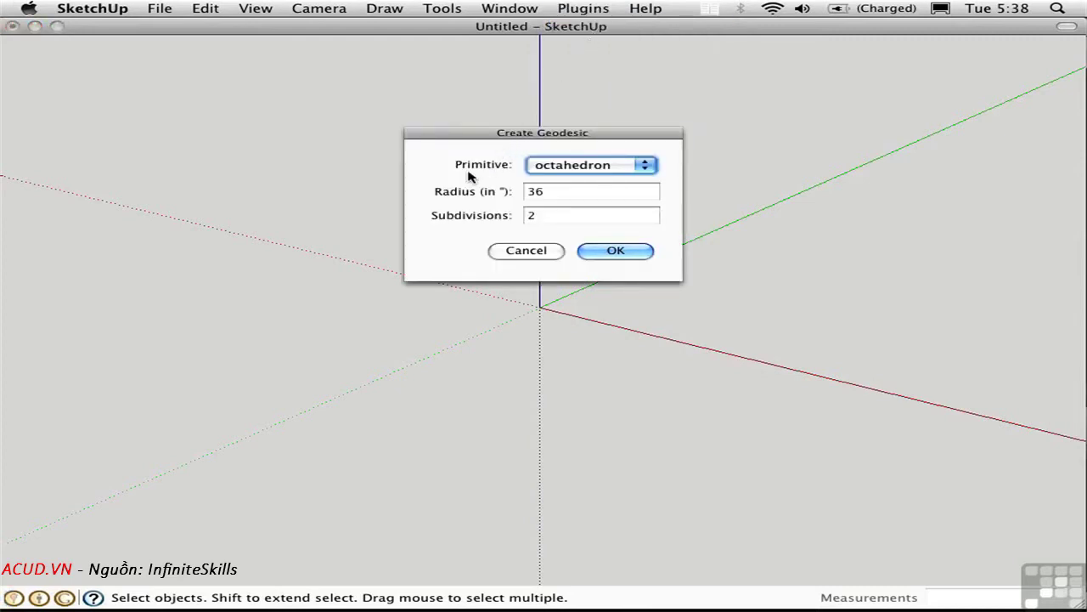
{"action": "left_click", "coordinate": [635, 167]}
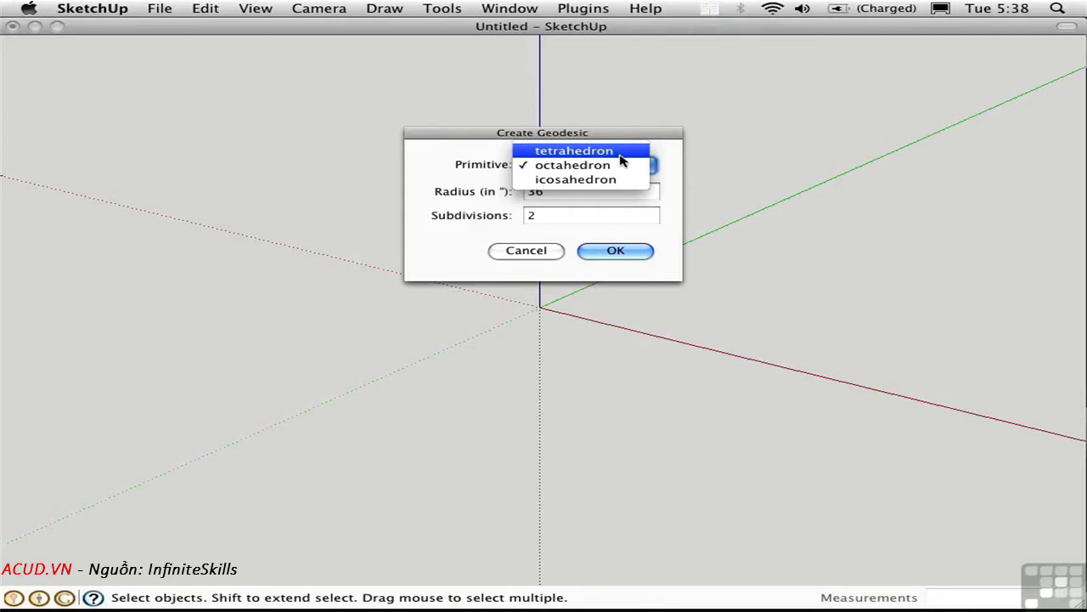
{"action": "left_click", "coordinate": [576, 180]}
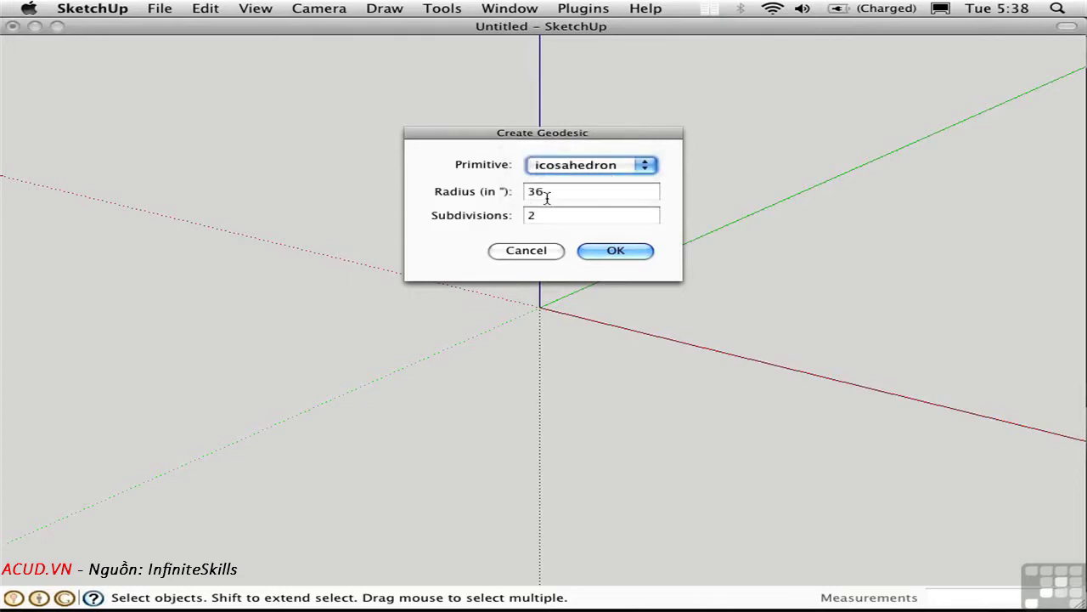
{"action": "double_click", "coordinate": [549, 194]}
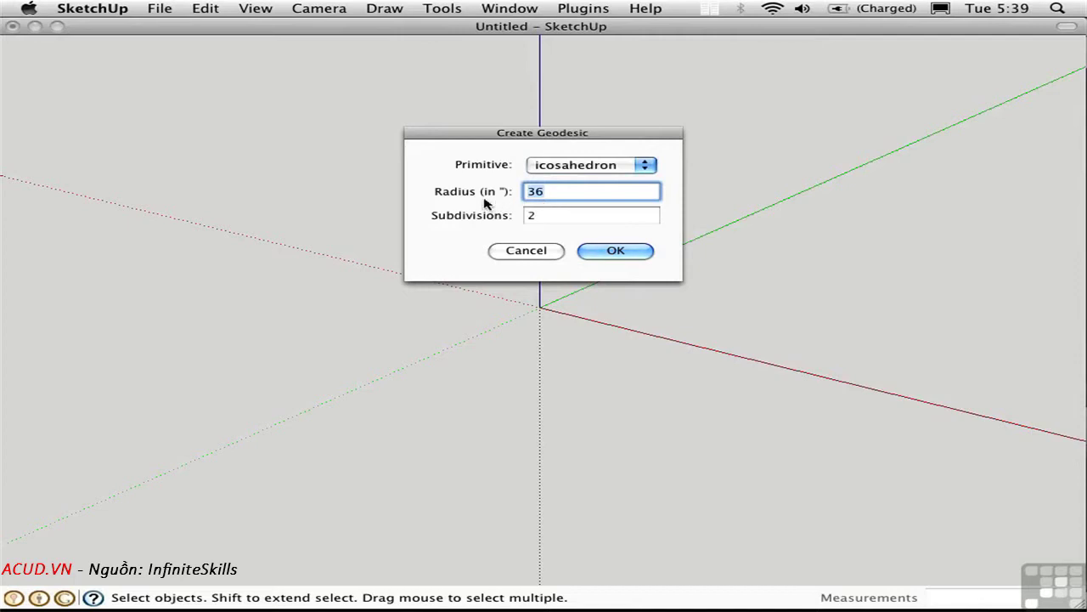
{"action": "type", "text": "144"}
{"action": "left_click", "coordinate": [616, 252]}
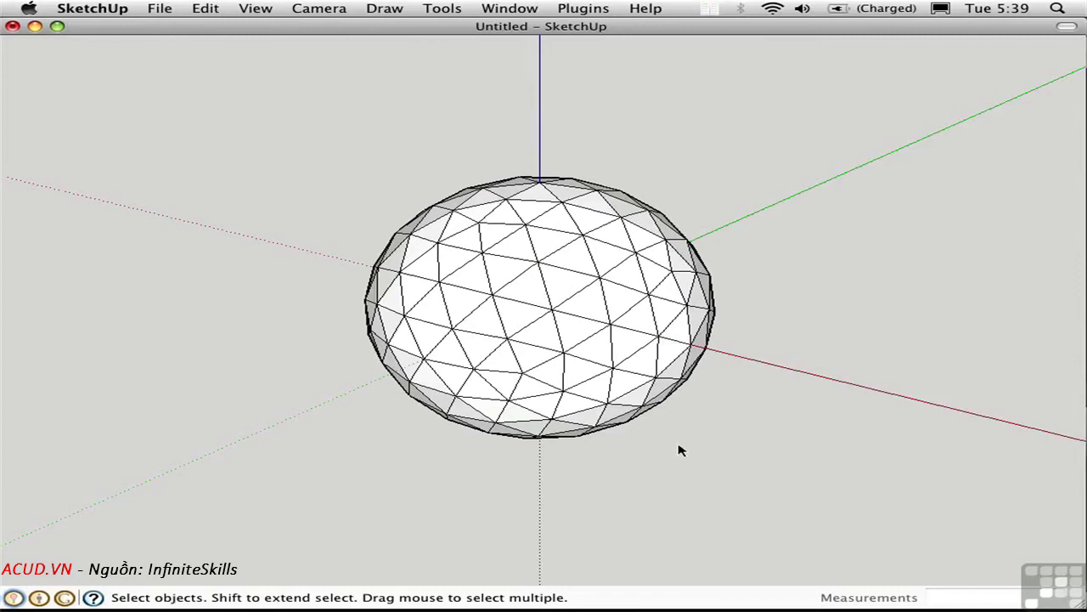
- Replace the icosahedron geodesic with one based on a tetrahedron primitive, with a radius of 144 inches
{"action": "left_click", "coordinate": [553, 278]}
{"action": "key", "text": "Delete"}
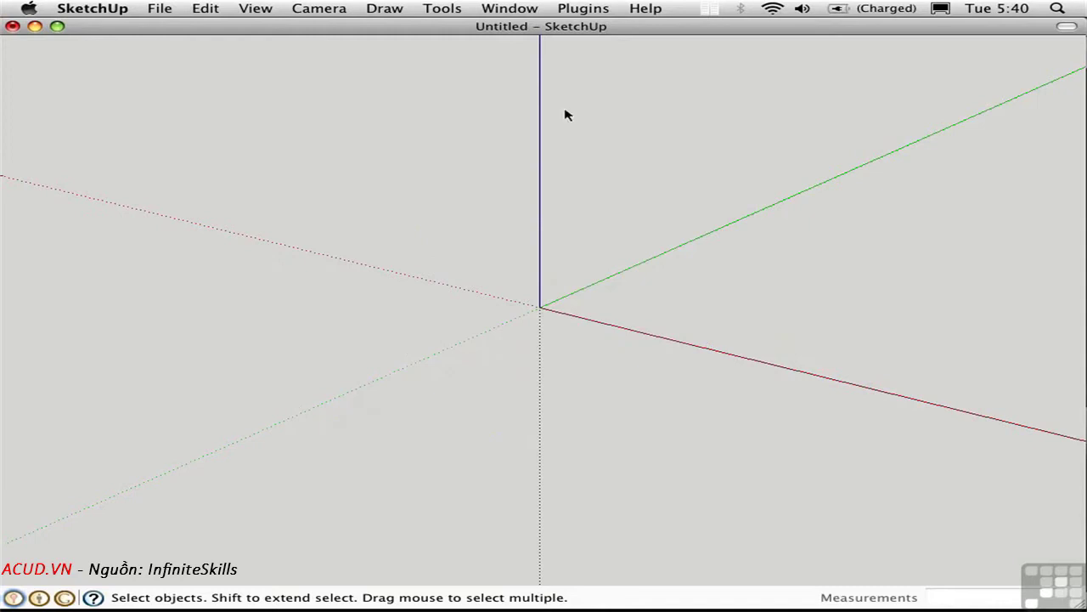
{"action": "left_click", "coordinate": [578, 10]}
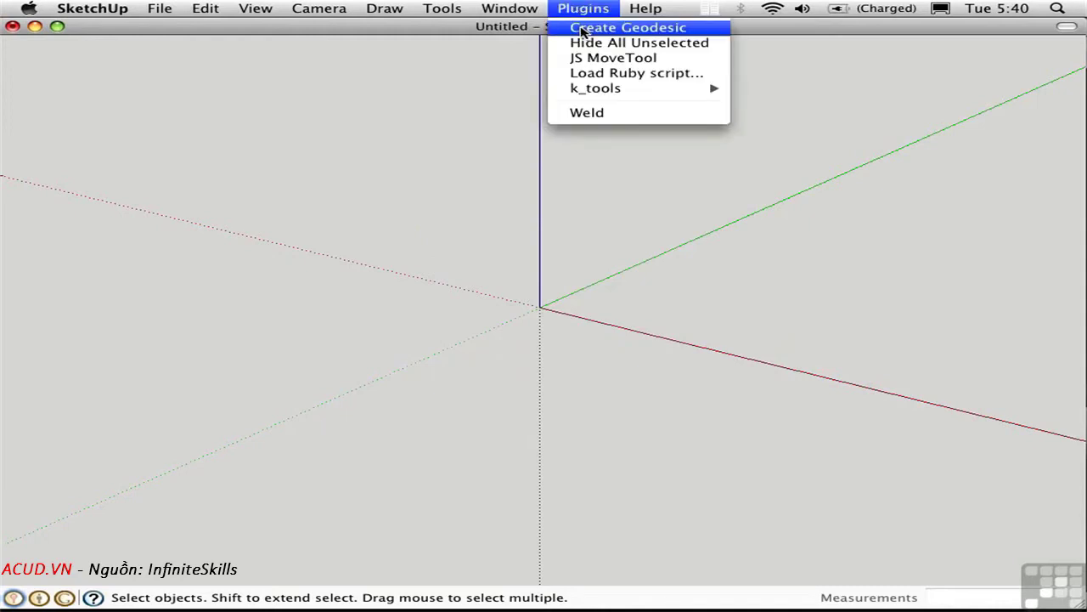
{"action": "left_click", "coordinate": [583, 28]}
{"action": "key", "text": "Tab"}
{"action": "type", "text": "144"}
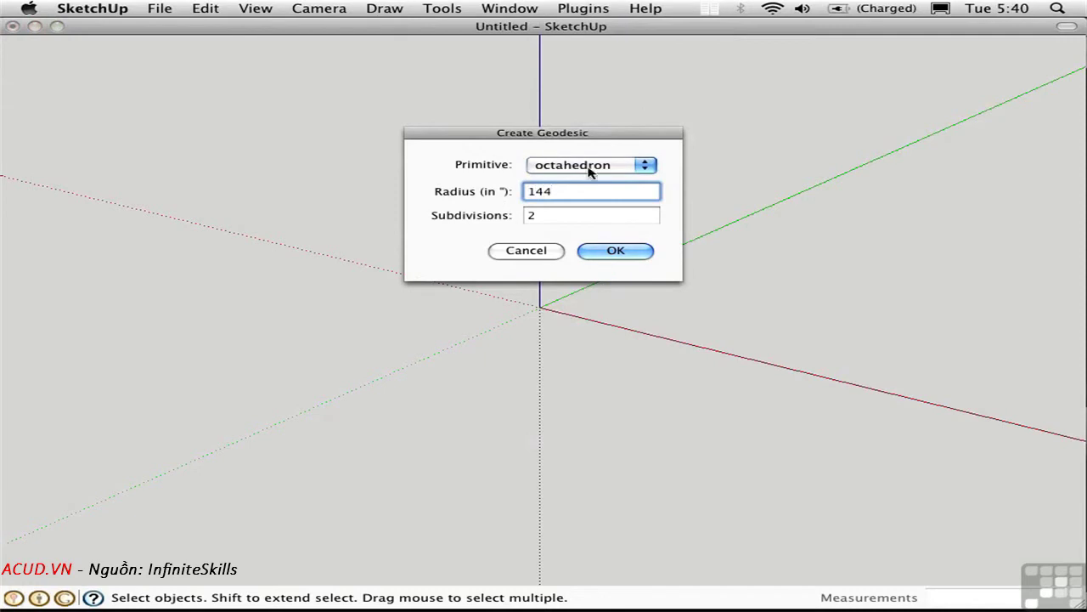
{"action": "left_click", "coordinate": [611, 170]}
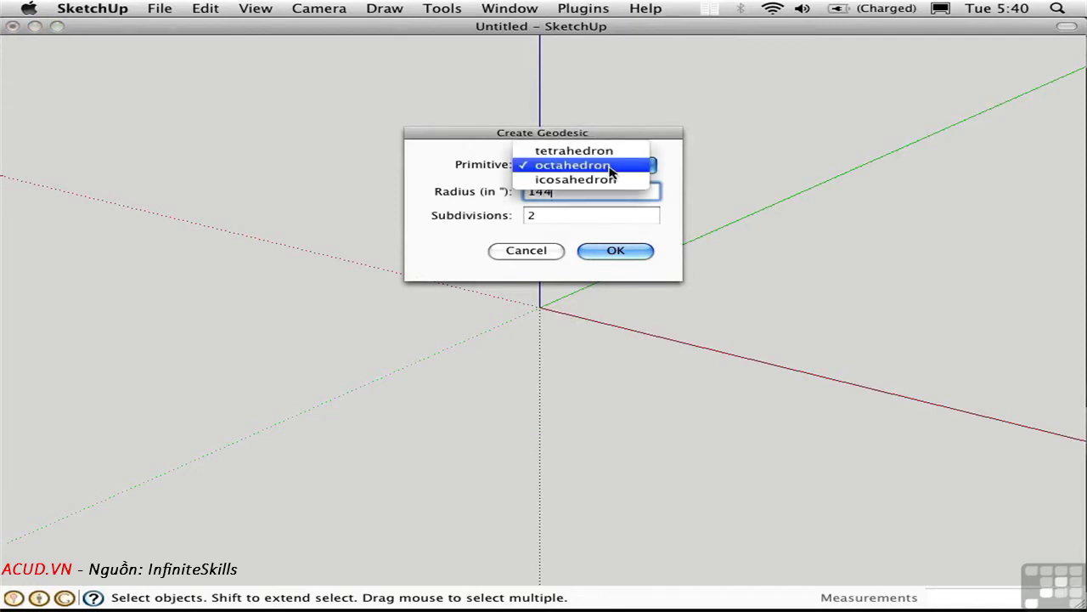
{"action": "left_click", "coordinate": [610, 150]}
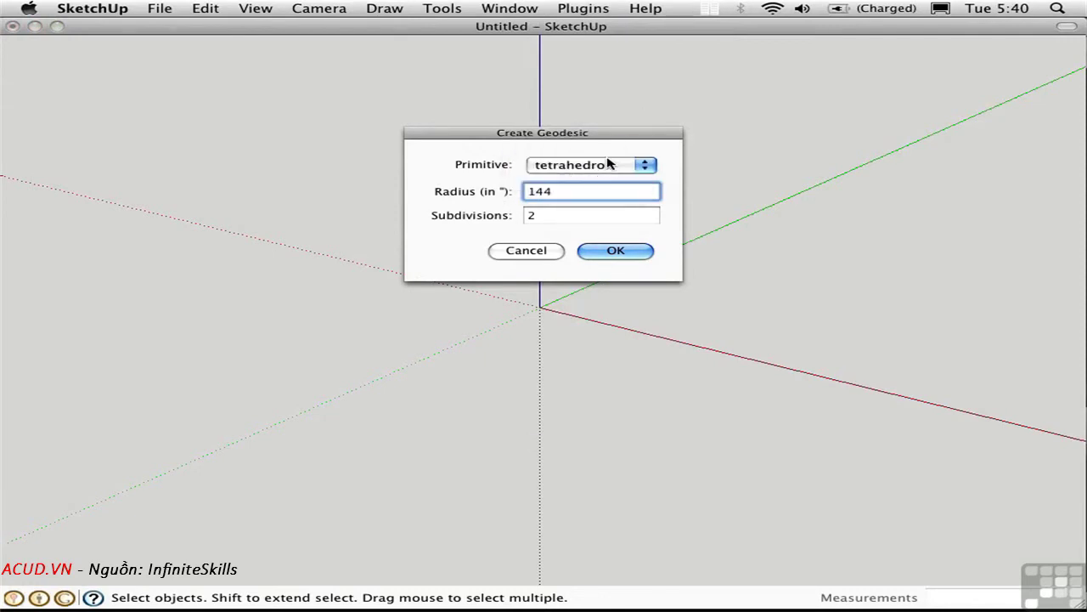
{"action": "left_click", "coordinate": [609, 255]}
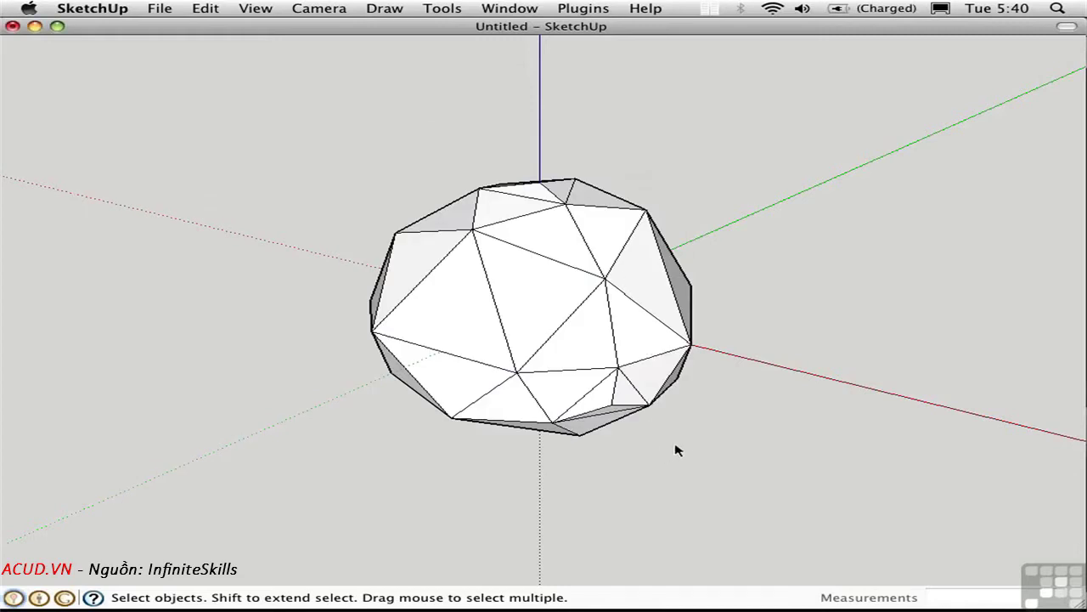
- Undo the creation of the tetrahedron geodesic
{"action": "mouse_move", "coordinate": [703, 439]}
{"action": "middle_mouse_down"}
{"action": "mouse_move", "coordinate": [357, 352]}
{"action": "mouse_move", "coordinate": [468, 361]}
{"action": "mouse_move", "coordinate": [709, 420]}
{"action": "mouse_move", "coordinate": [723, 437]}
{"action": "mouse_move", "coordinate": [712, 425]}
{"action": "middle_mouse_up"}
{"action": "key", "text": "super+z"}
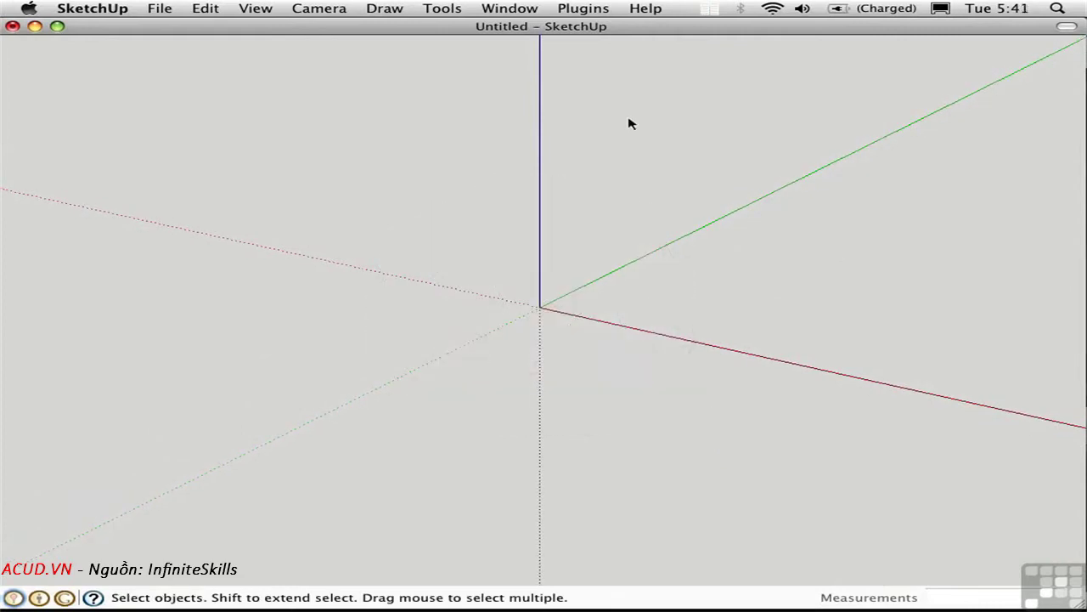
- Graph y = x**2 as a 2D cartesian curve in the xy plane, from x -1.0 to 1.0 with stepwidth 0.1, and view it from above
{"action": "left_click", "coordinate": [582, 8]}
{"action": "mouse_move", "coordinate": [601, 93]}
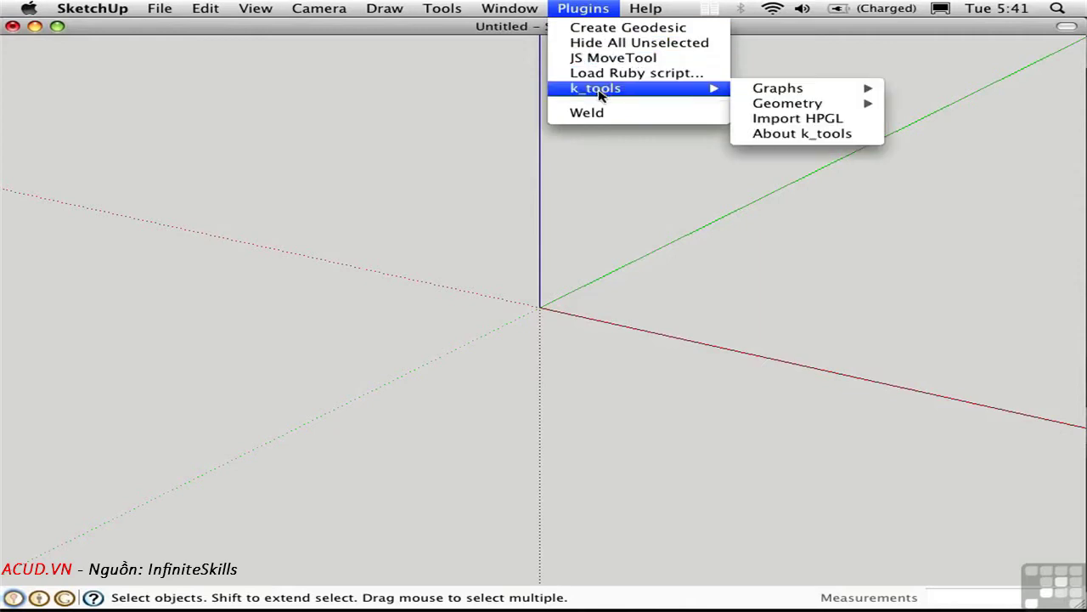
{"action": "mouse_move", "coordinate": [775, 91]}
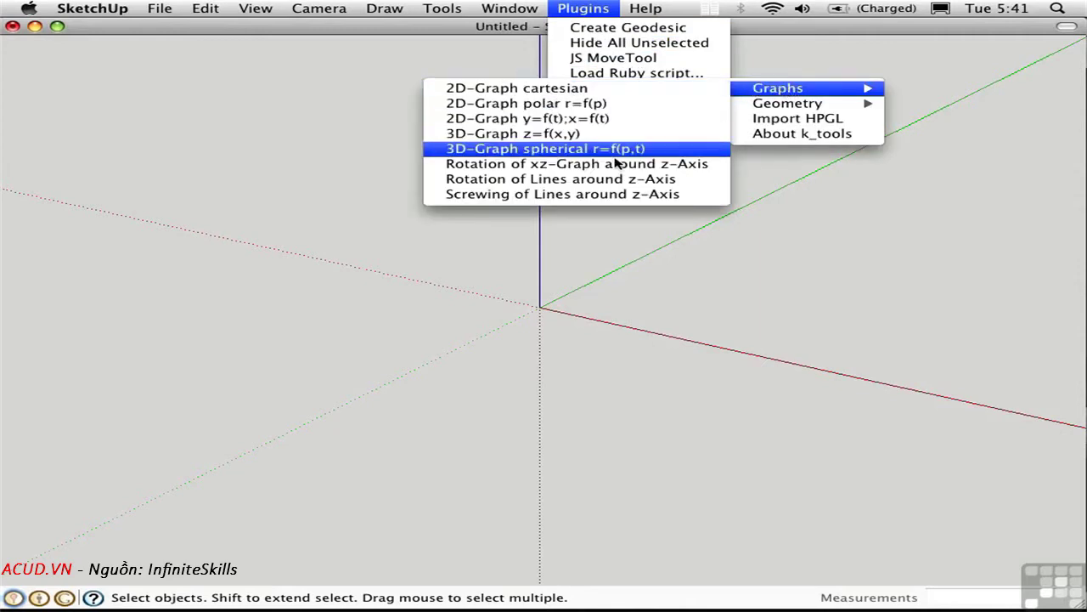
{"action": "left_click", "coordinate": [595, 93]}
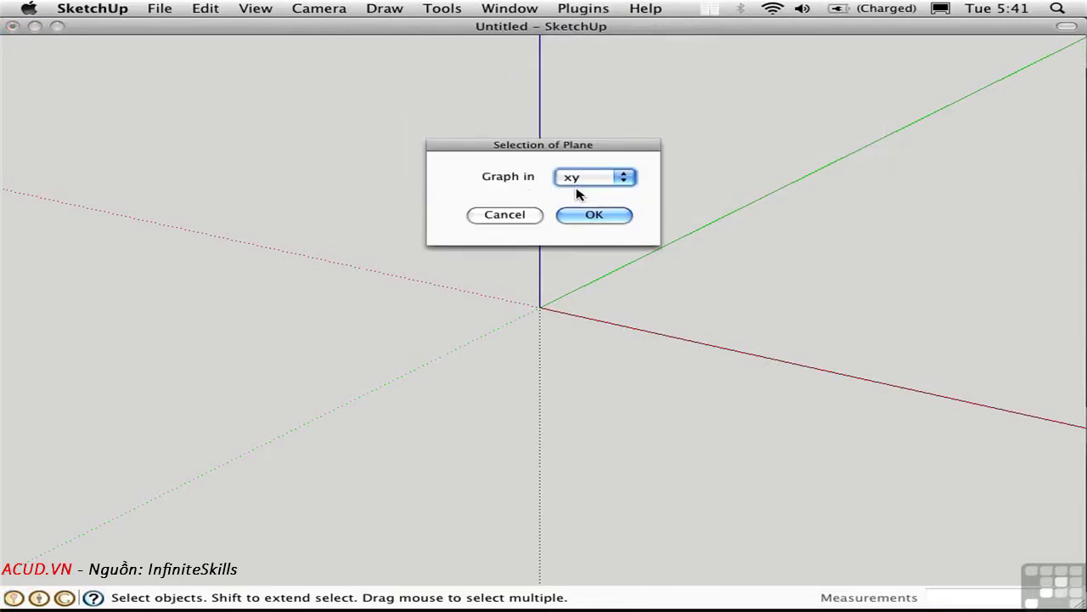
{"action": "left_click", "coordinate": [583, 220]}
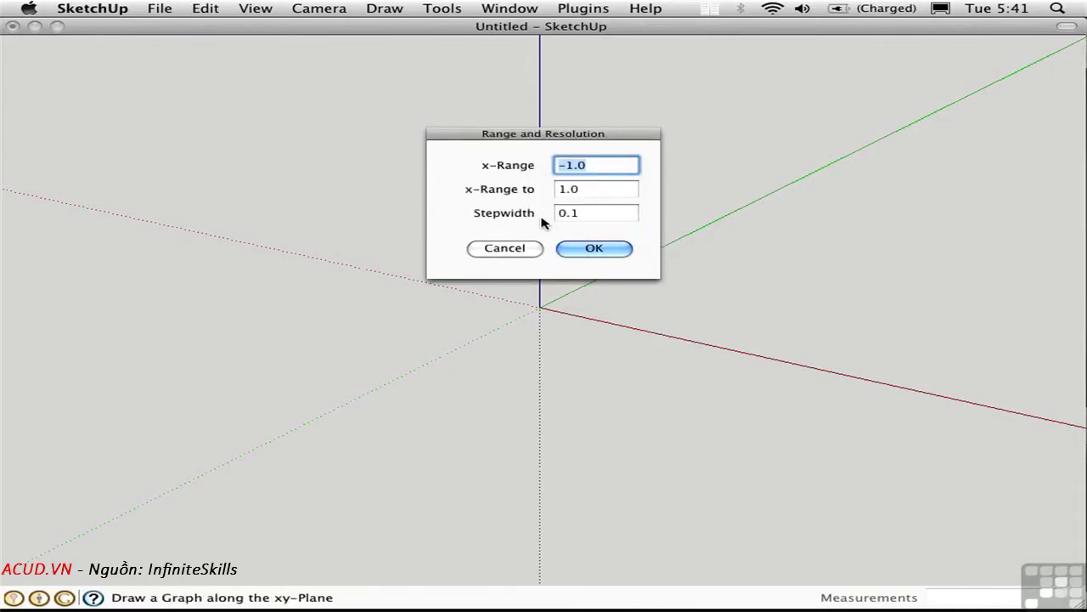
{"action": "left_click", "coordinate": [611, 253]}
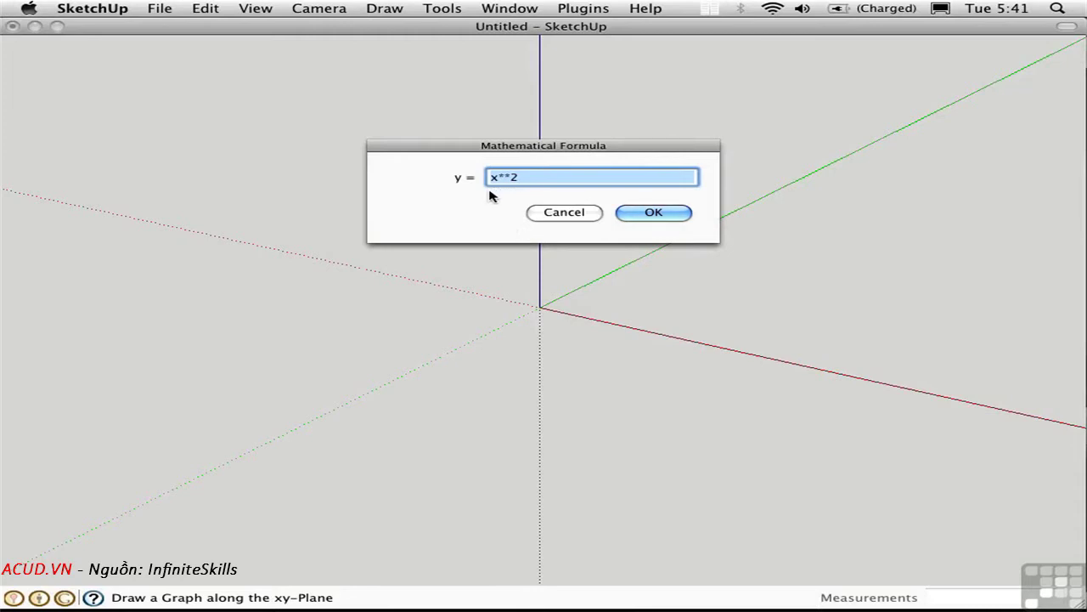
{"action": "left_click", "coordinate": [640, 212]}
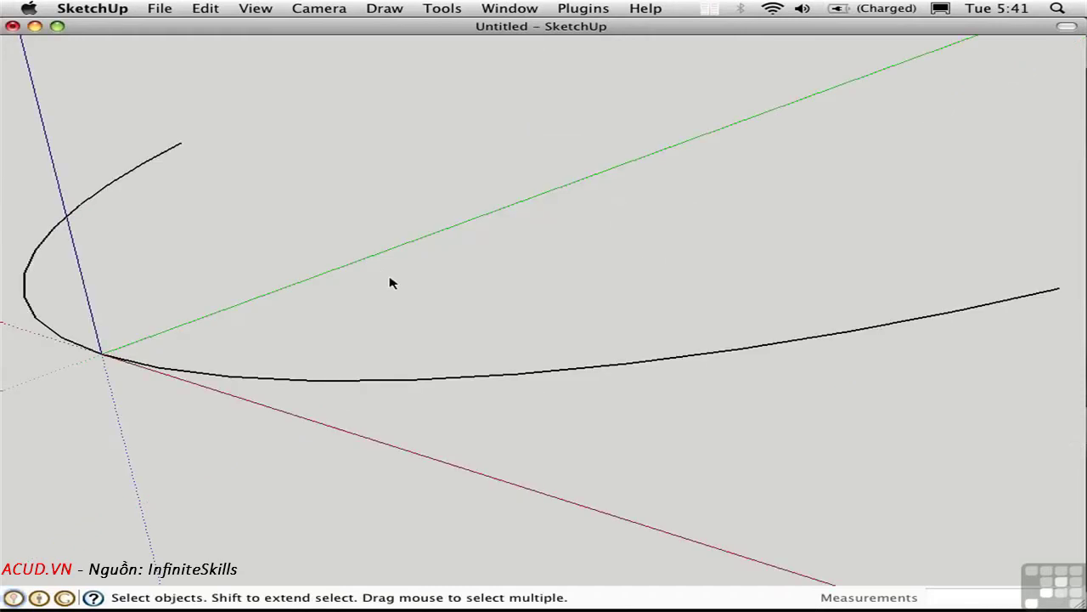
{"action": "key", "text": "super+2"}
{"action": "key", "text": "shift+super+e"}
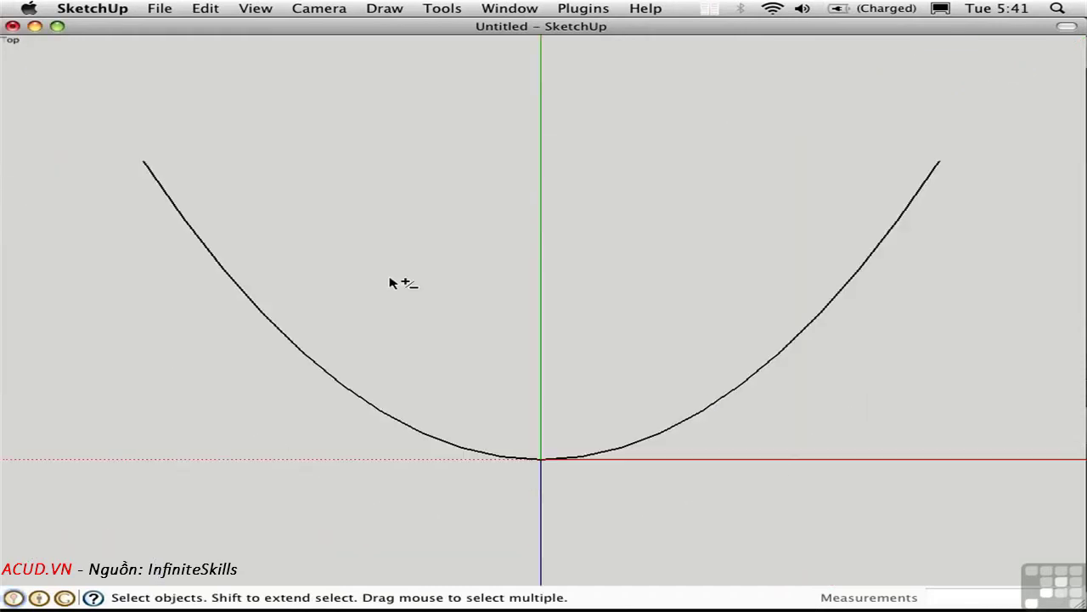
- Add a 2D cartesian graph of y = cosh(1.6*x) in the xy plane, from x -1.0 to 1.0 with stepwidth 0.1
{"action": "left_click", "coordinate": [582, 9]}
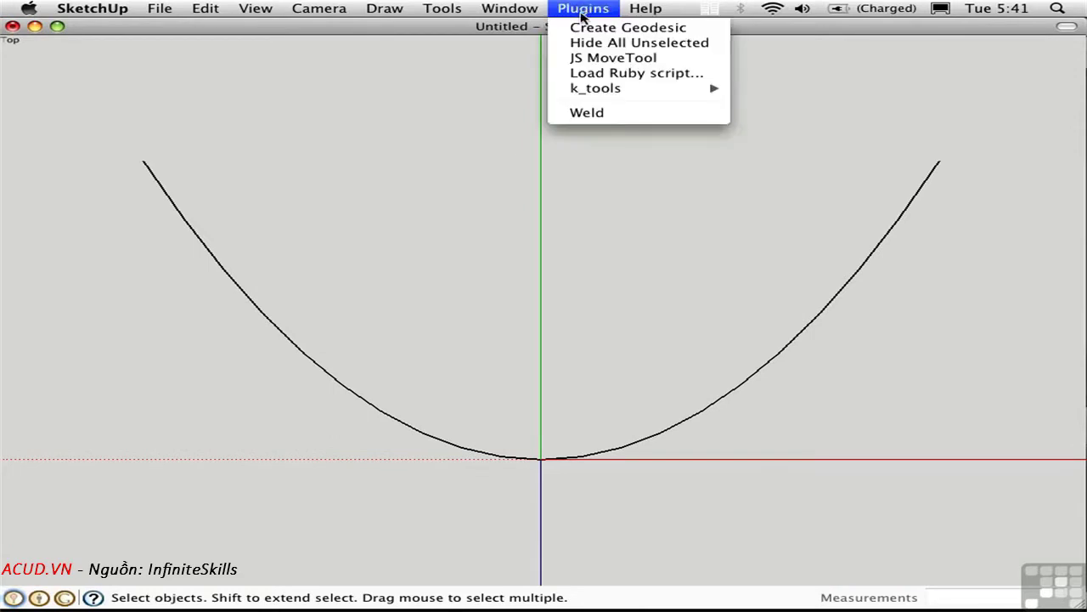
{"action": "mouse_move", "coordinate": [605, 89]}
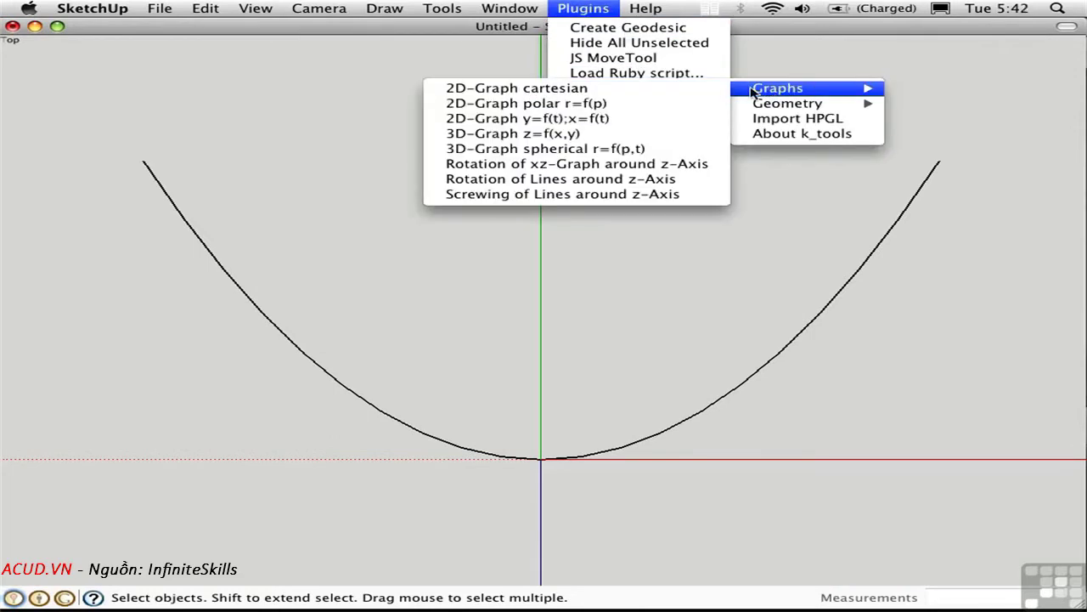
{"action": "left_click", "coordinate": [549, 91]}
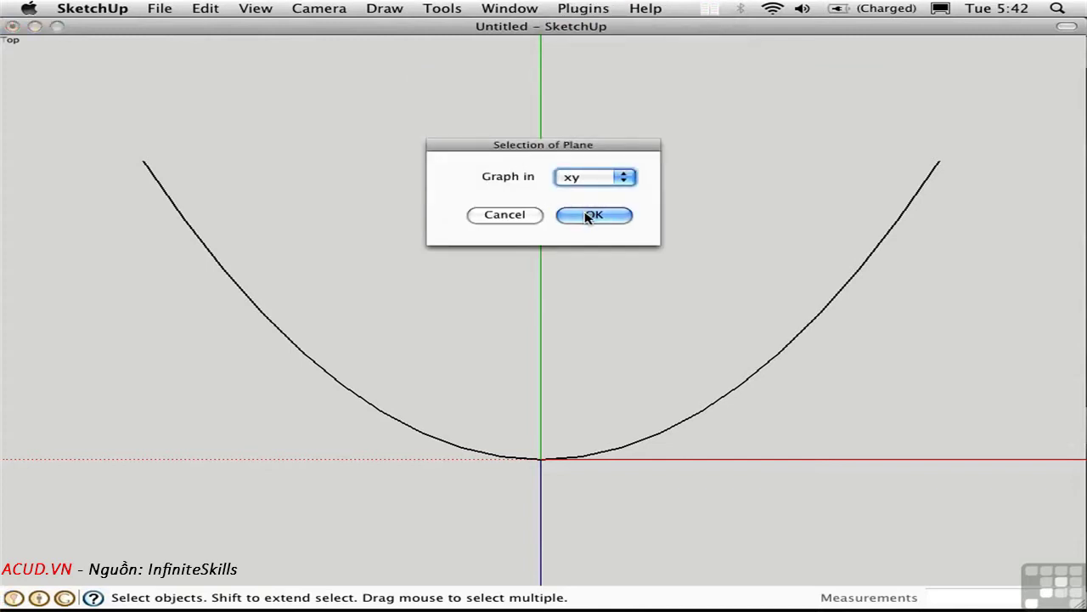
{"action": "left_click", "coordinate": [583, 218]}
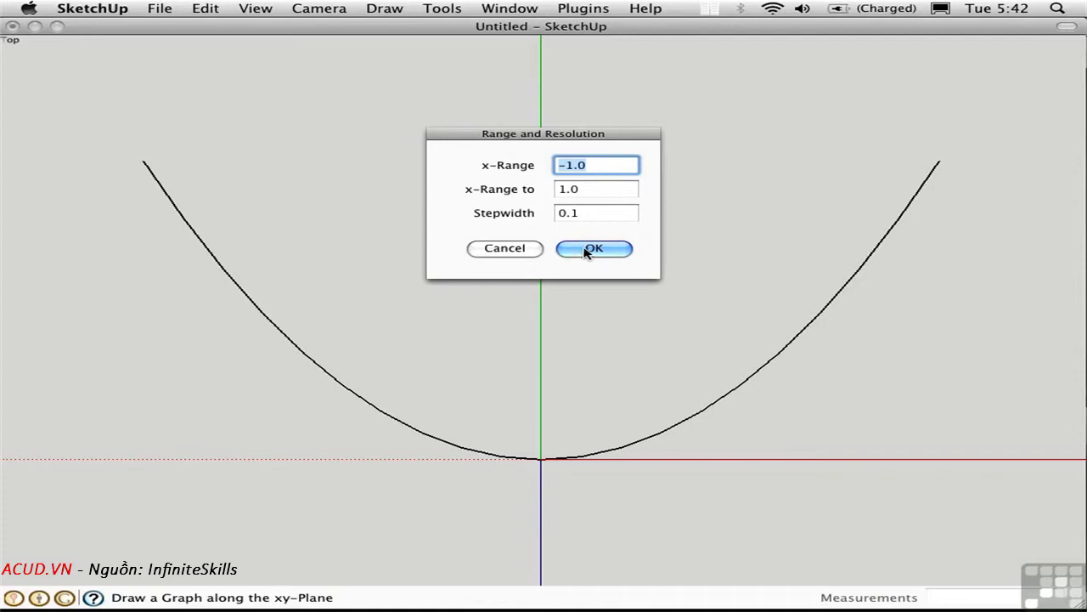
{"action": "left_click", "coordinate": [585, 252]}
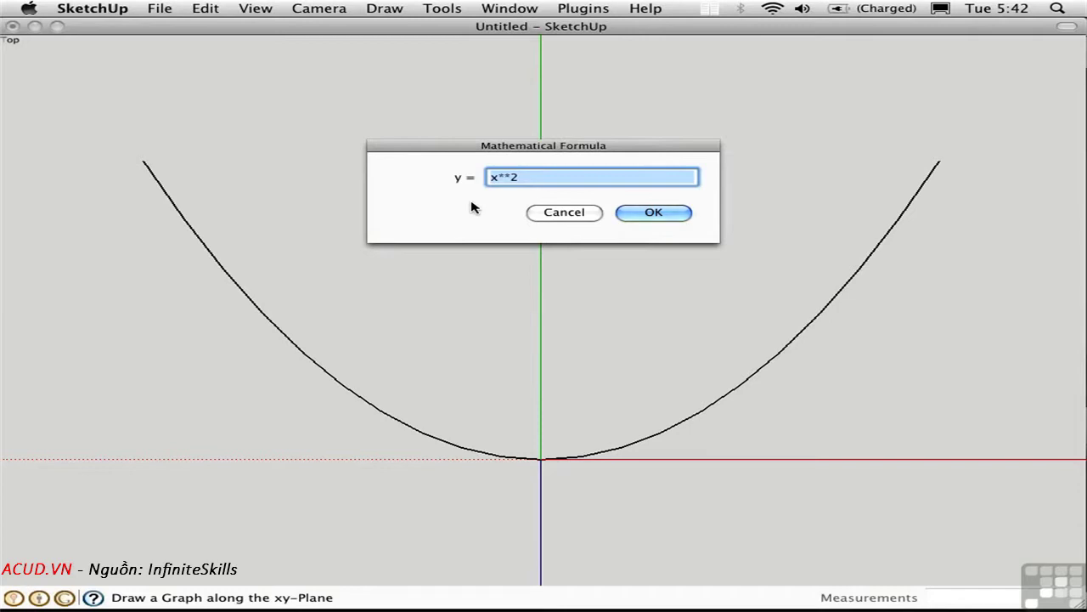
{"action": "type", "text": "cosh"}
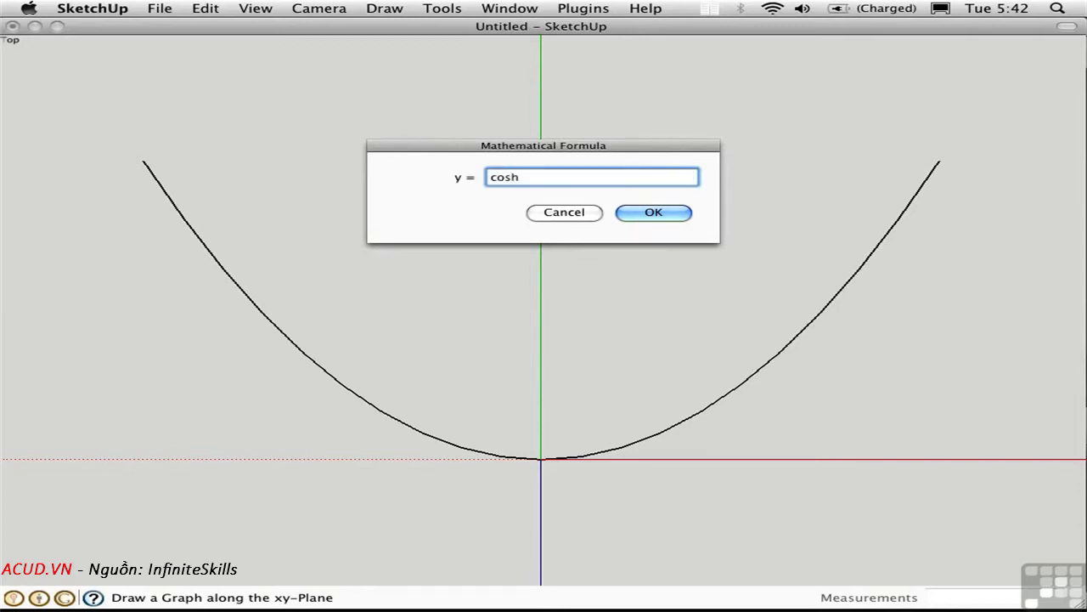
{"action": "type", "text": "(1.6*x)"}
{"action": "key", "text": "Return"}
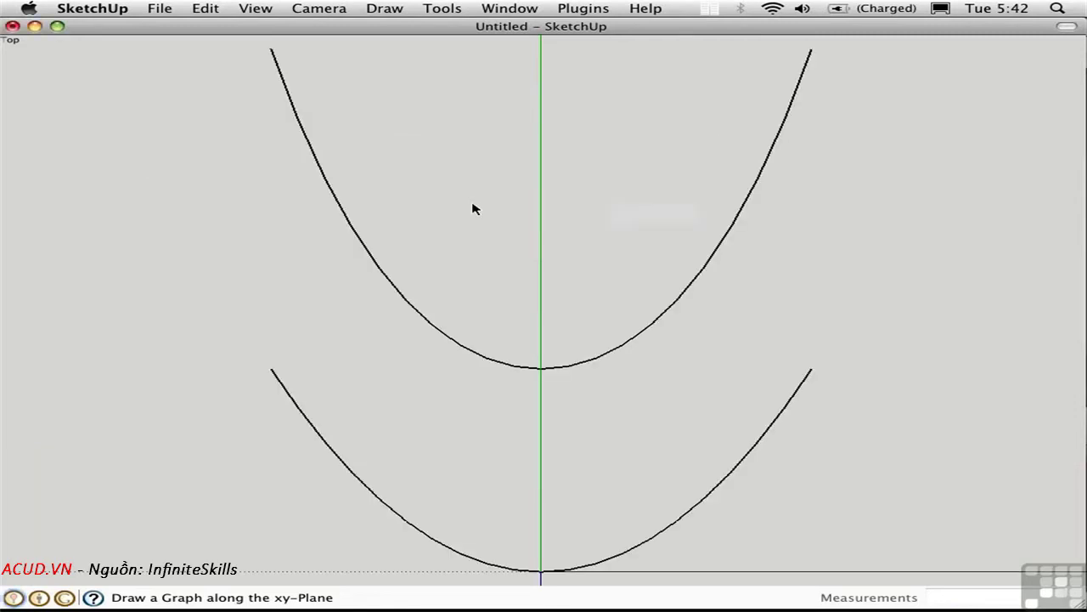
{"action": "key", "text": "space"}
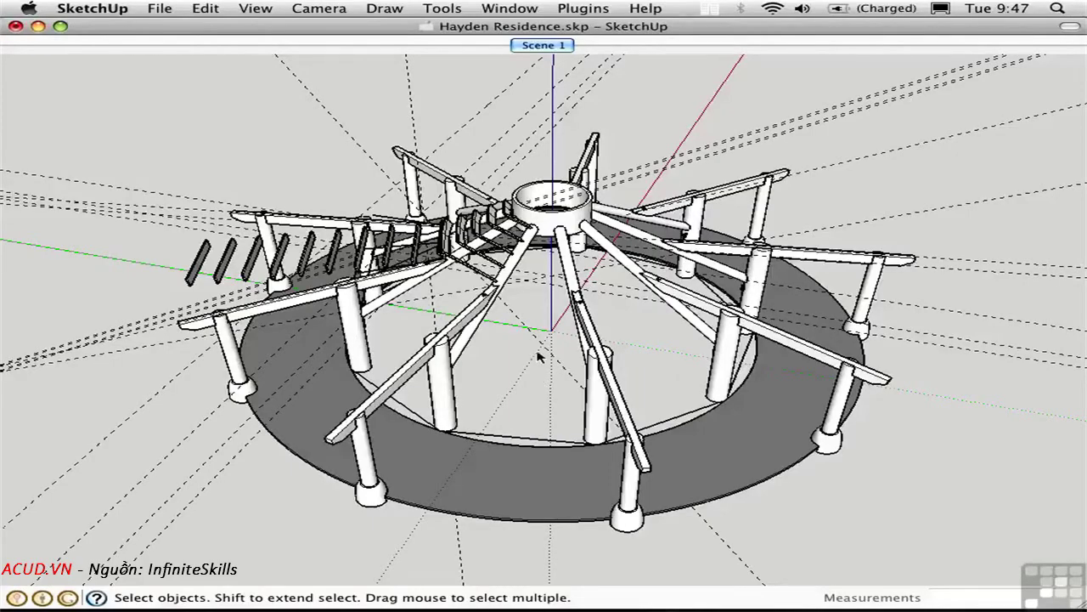
- Turn the Model Axes display off and back on in the modeling settings of the Architectural Design Style
{"action": "middle_click_drag", "start_coordinate": [546, 270], "coordinate": [522, 352]}
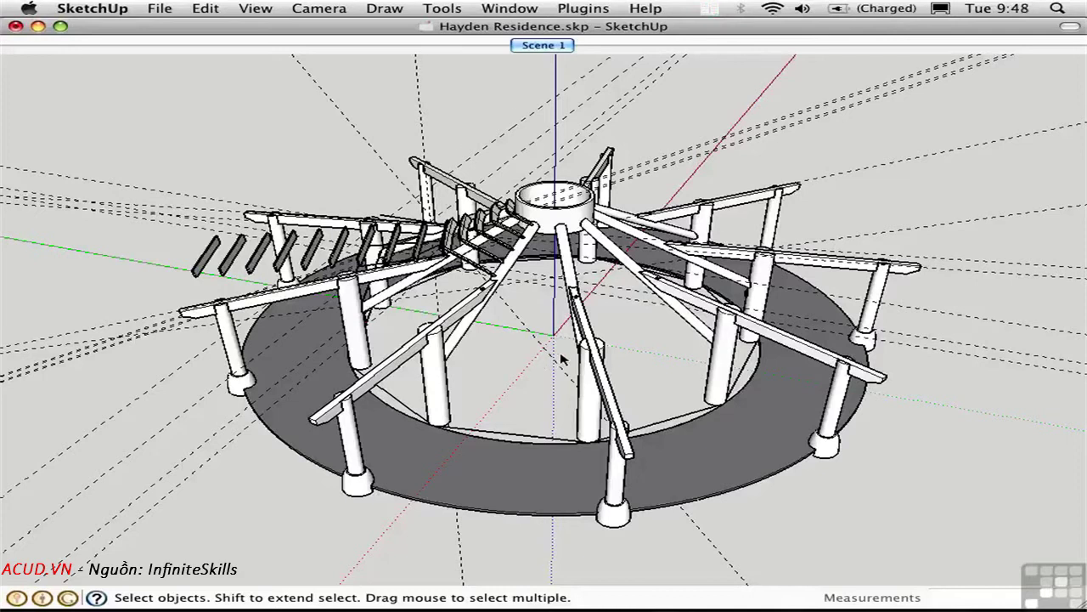
{"action": "left_click", "coordinate": [510, 8]}
{"action": "left_click", "coordinate": [527, 137]}
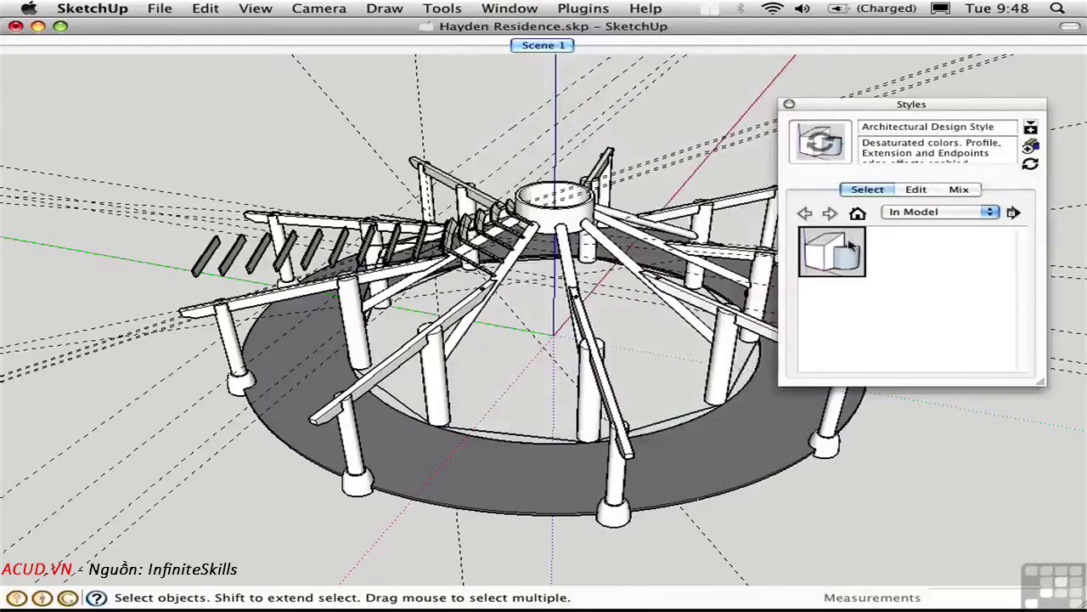
{"action": "left_click", "coordinate": [916, 189]}
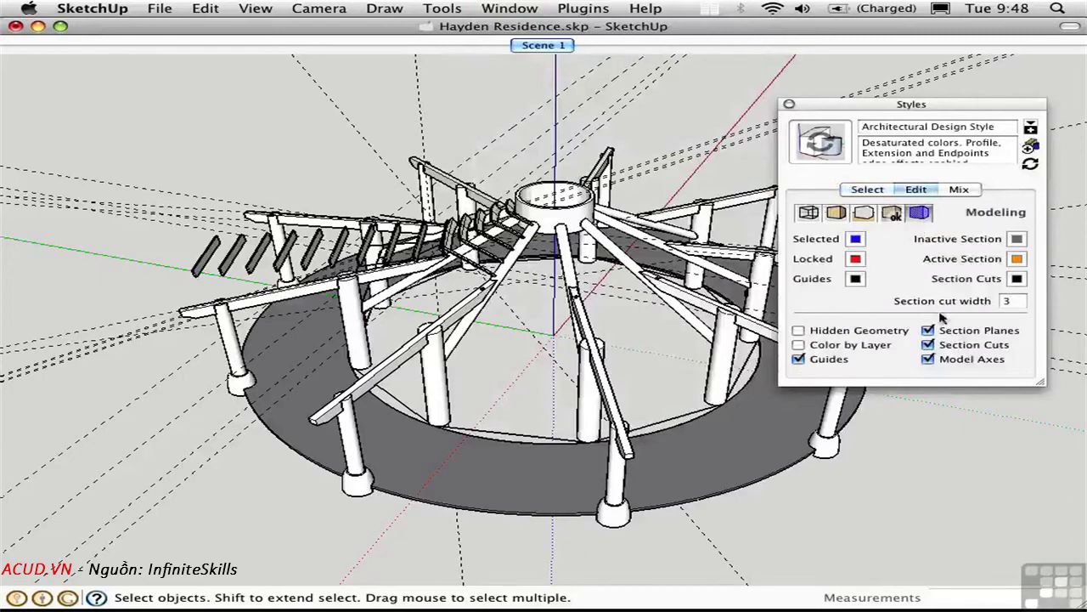
{"action": "left_click", "coordinate": [929, 360]}
{"action": "left_click", "coordinate": [929, 359]}
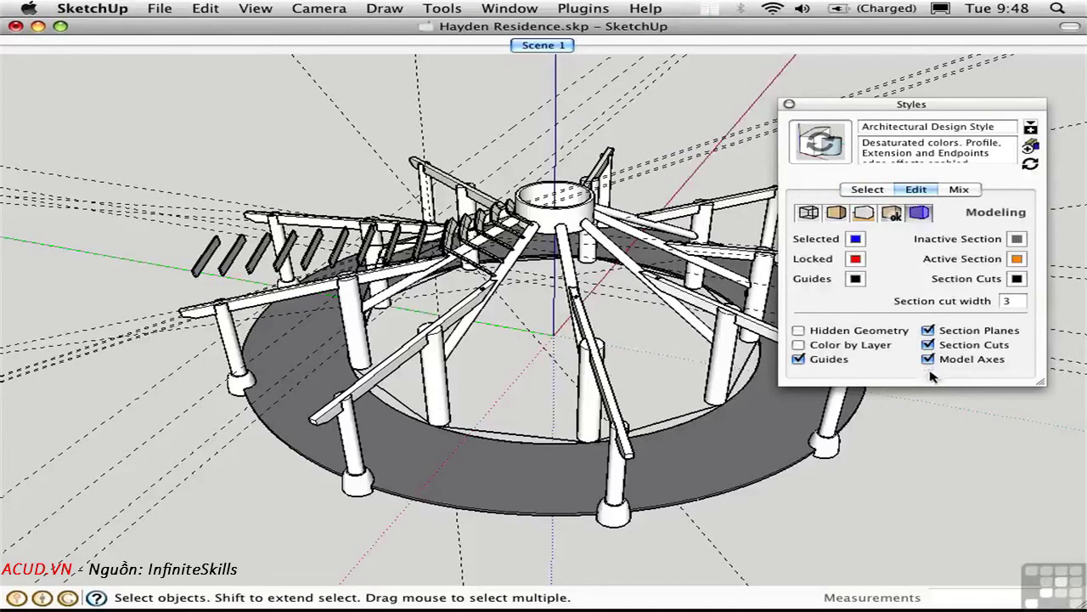
{"action": "left_click", "coordinate": [789, 105]}
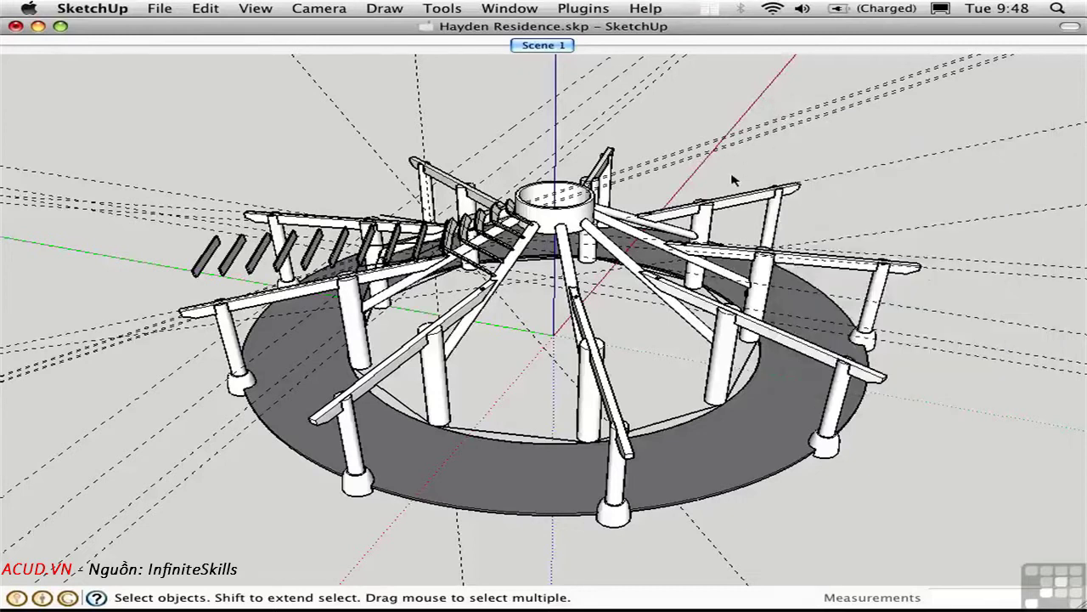
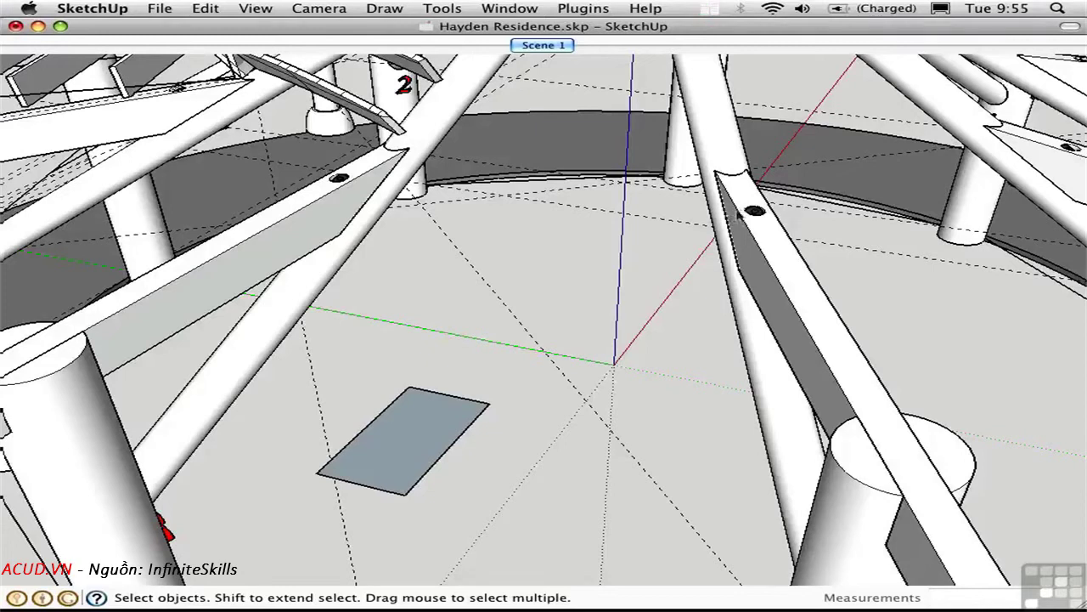
- Rotate the drawing axes 40 degrees about the blue Z axis
{"action": "right_click", "coordinate": [730, 214]}
{"action": "key", "text": "Escape"}
{"action": "left_click", "coordinate": [671, 296]}
{"action": "right_click", "coordinate": [678, 293]}
{"action": "left_click", "coordinate": [699, 308]}
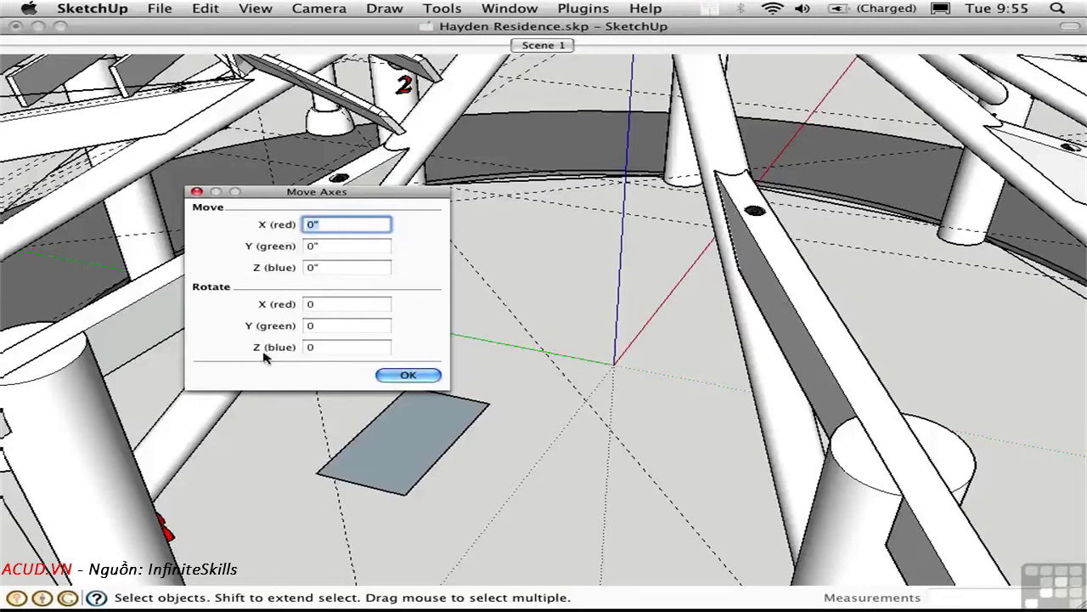
{"action": "double_click", "coordinate": [320, 351]}
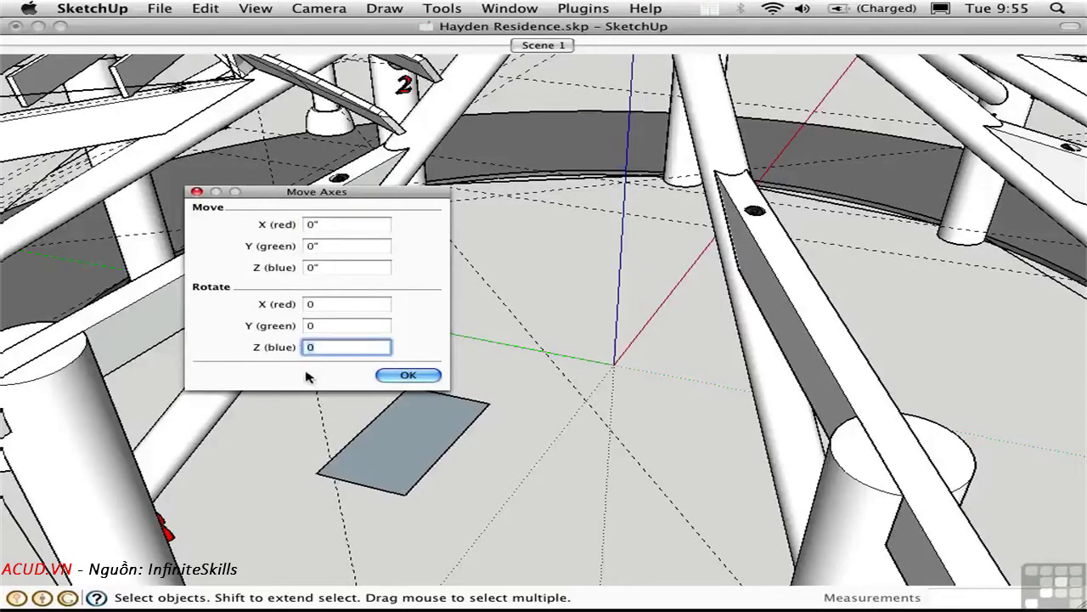
{"action": "type", "text": "40"}
{"action": "left_click", "coordinate": [409, 375]}
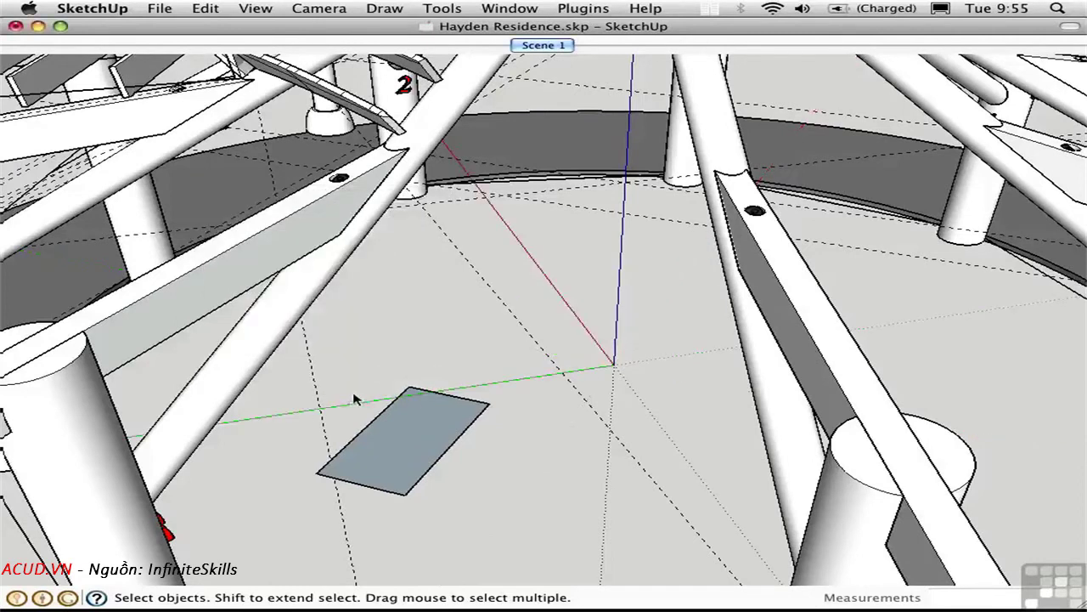
- Draw a ground rectangle about 5' 8" by 2' 6" between the rotated red and green axes, and reset the drawing axes
{"action": "key", "text": "r"}
{"action": "left_click", "coordinate": [484, 365]}
{"action": "left_click", "coordinate": [516, 279]}
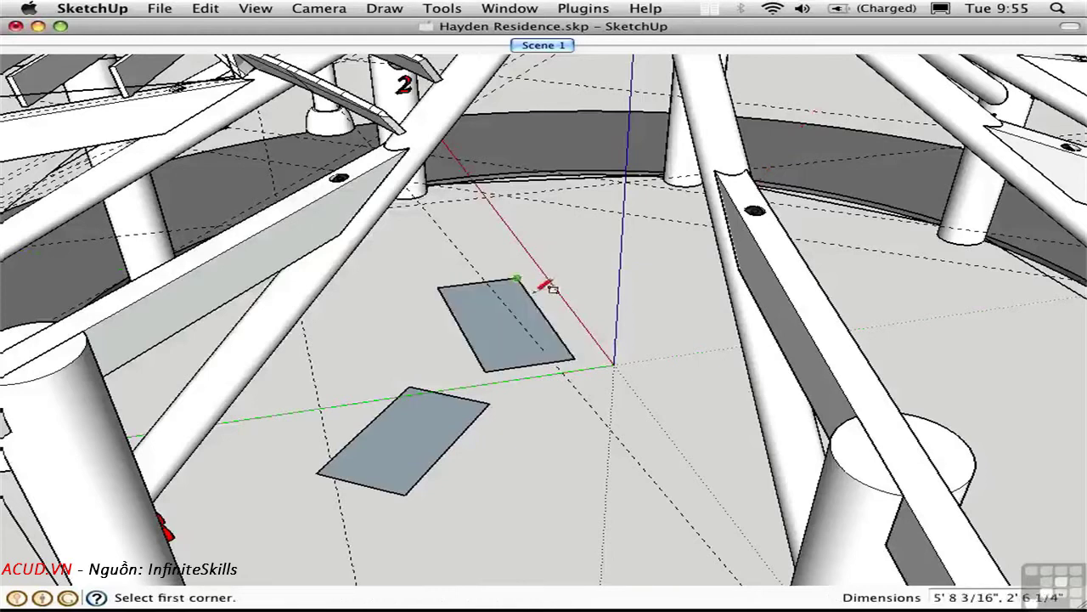
{"action": "key", "text": "space"}
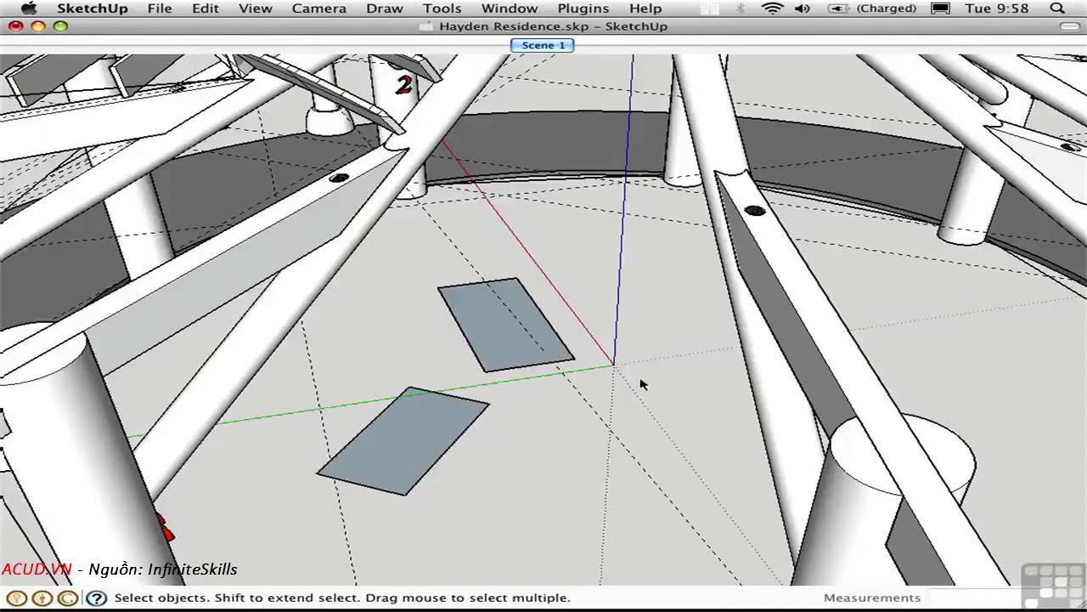
{"action": "right_click", "coordinate": [581, 323]}
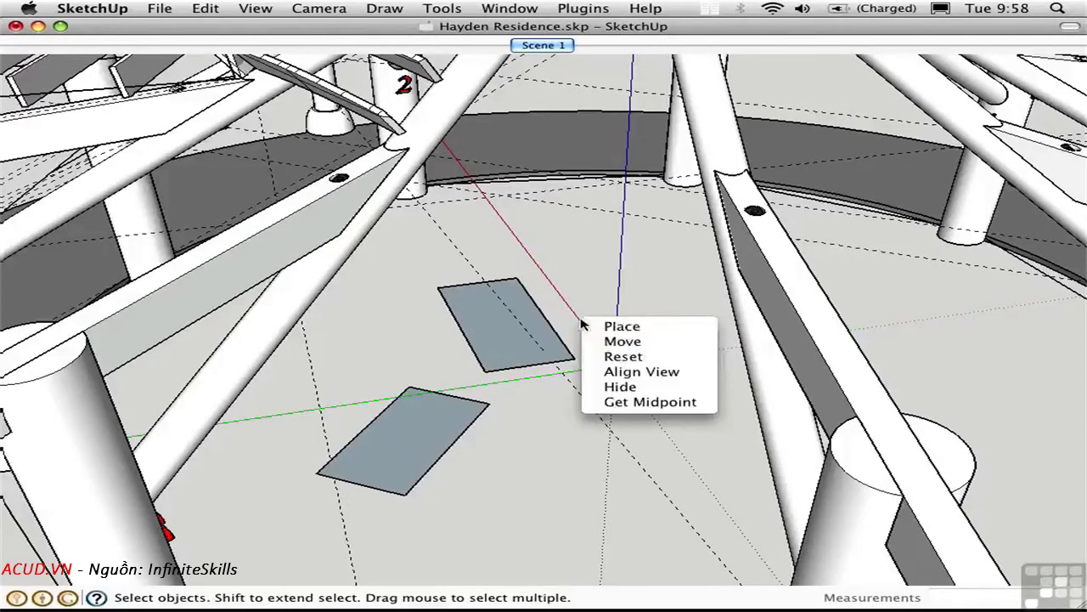
{"action": "left_click", "coordinate": [606, 364]}
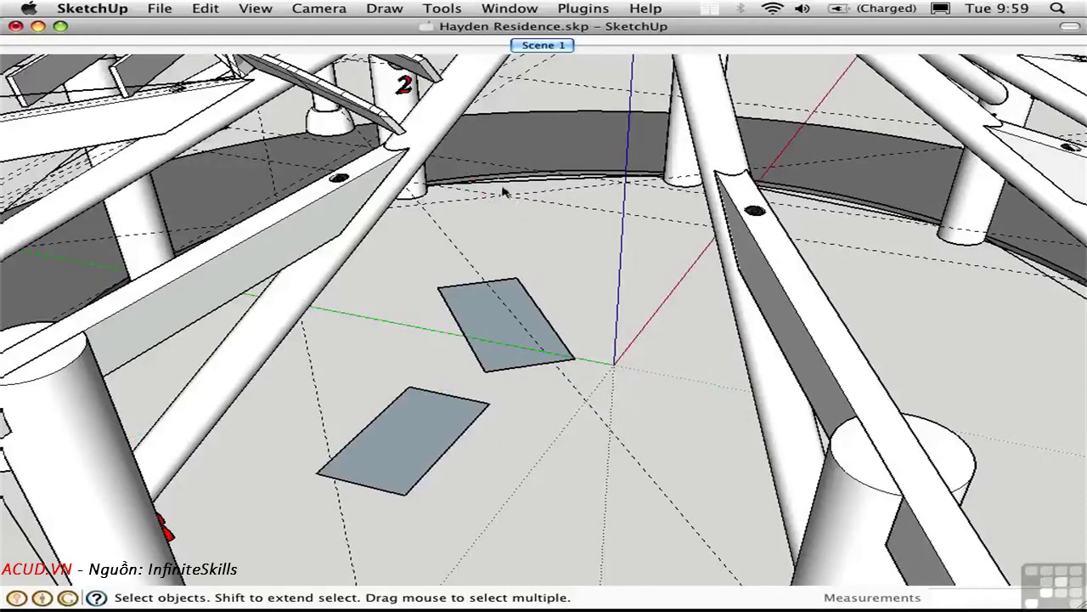
- Select the upper-row curved slat that is second from the central drum
{"action": "middle_click_drag", "start_coordinate": [503, 192], "coordinate": [452, 292]}
{"action": "scroll", "coordinate": [453, 283], "scroll_direction": "up", "scroll_amount": 6}
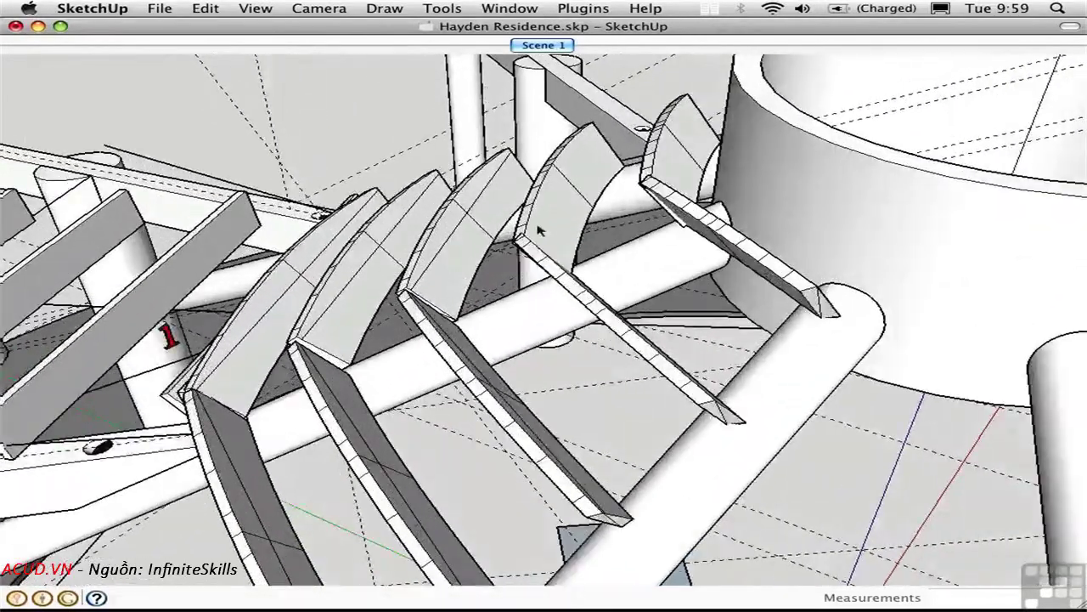
{"action": "mouse_move", "coordinate": [538, 229]}
{"action": "middle_mouse_down"}
{"action": "mouse_move", "coordinate": [481, 243]}
{"action": "mouse_move", "coordinate": [498, 245]}
{"action": "mouse_move", "coordinate": [522, 221]}
{"action": "middle_mouse_up"}
{"action": "left_click", "coordinate": [565, 201]}
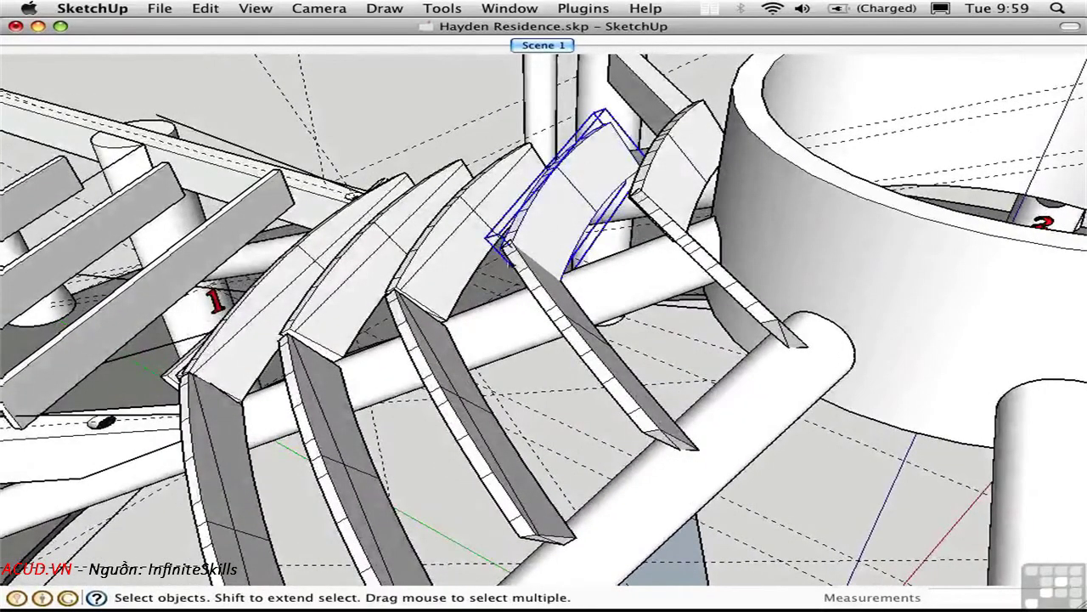
{"action": "middle_click_drag", "start_coordinate": [453, 271], "coordinate": [551, 266]}
{"action": "middle_click_drag", "start_coordinate": [449, 304], "coordinate": [517, 316]}
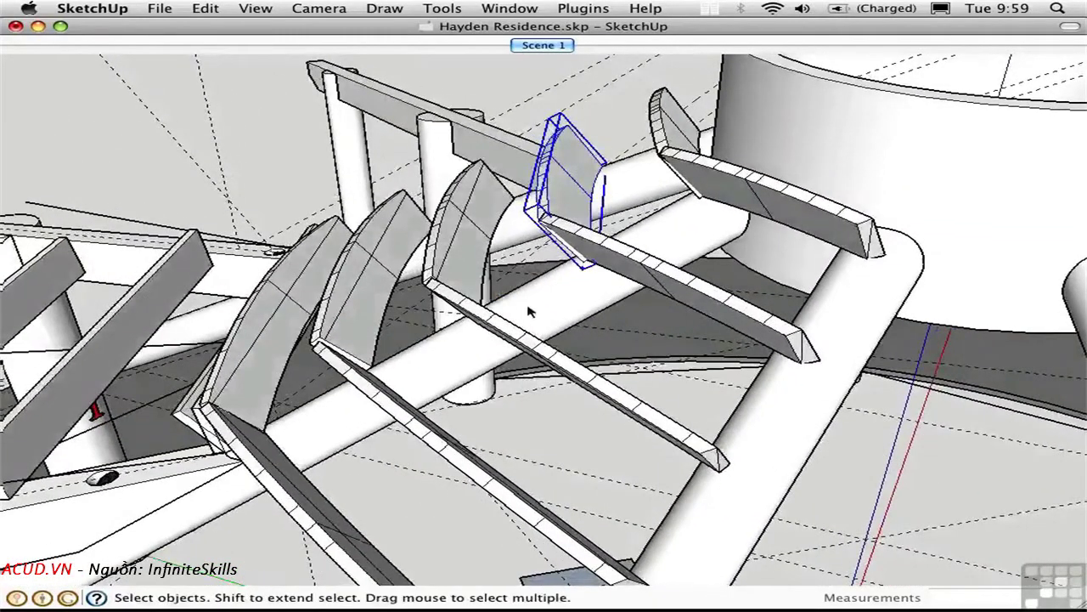
{"action": "middle_click_drag", "start_coordinate": [485, 272], "coordinate": [456, 278]}
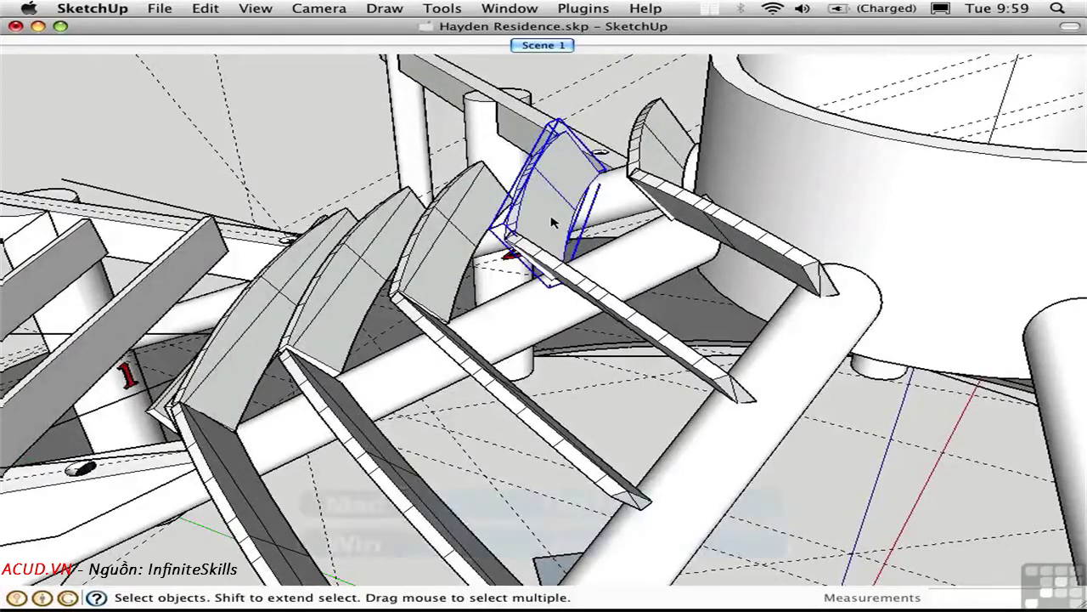
- Align the drawing axes to the face of the third curved slat from the drum, using its midpoints for the origin and green axis
{"action": "key", "text": "alt+a"}
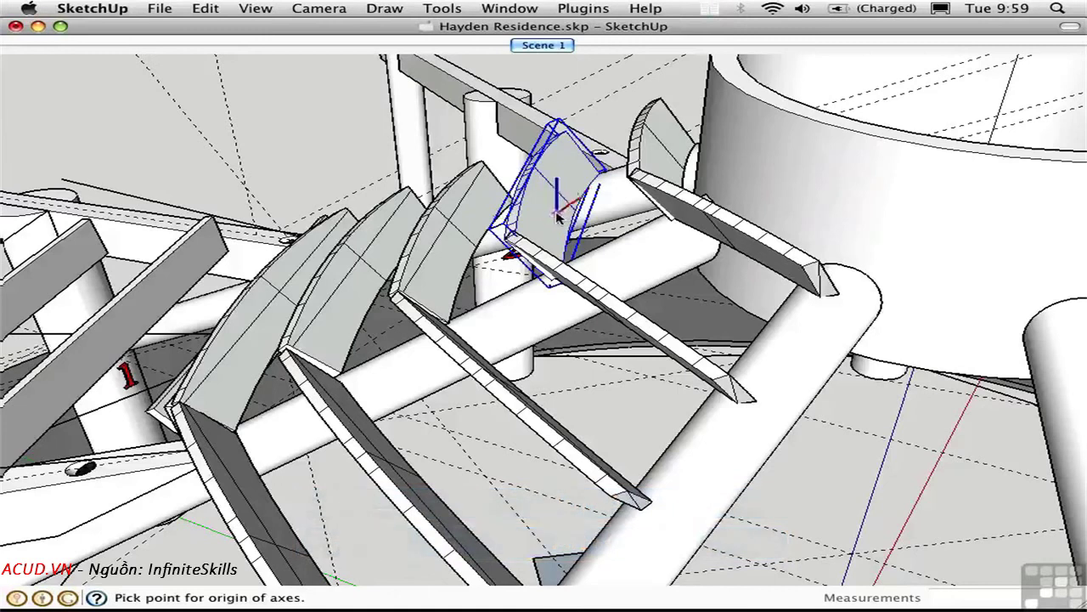
{"action": "left_click", "coordinate": [449, 221]}
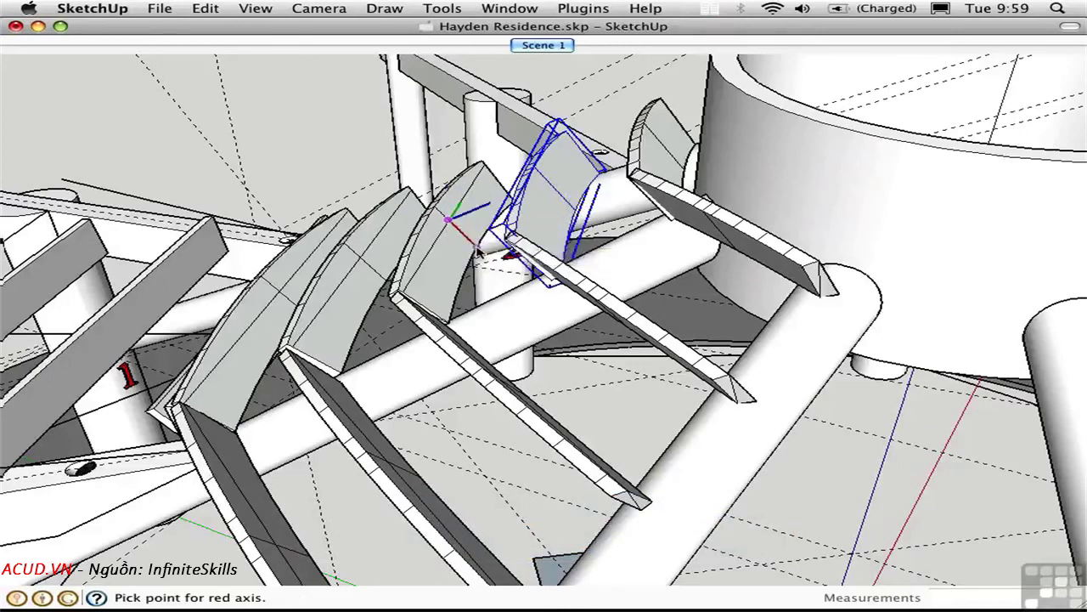
{"action": "left_click", "coordinate": [477, 247]}
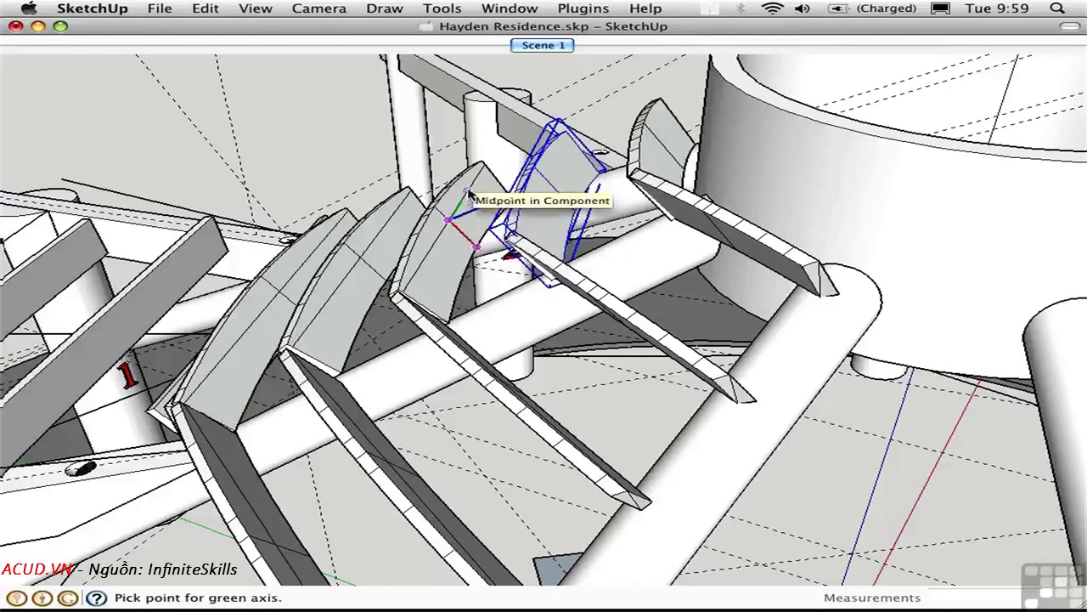
{"action": "left_click", "coordinate": [470, 192]}
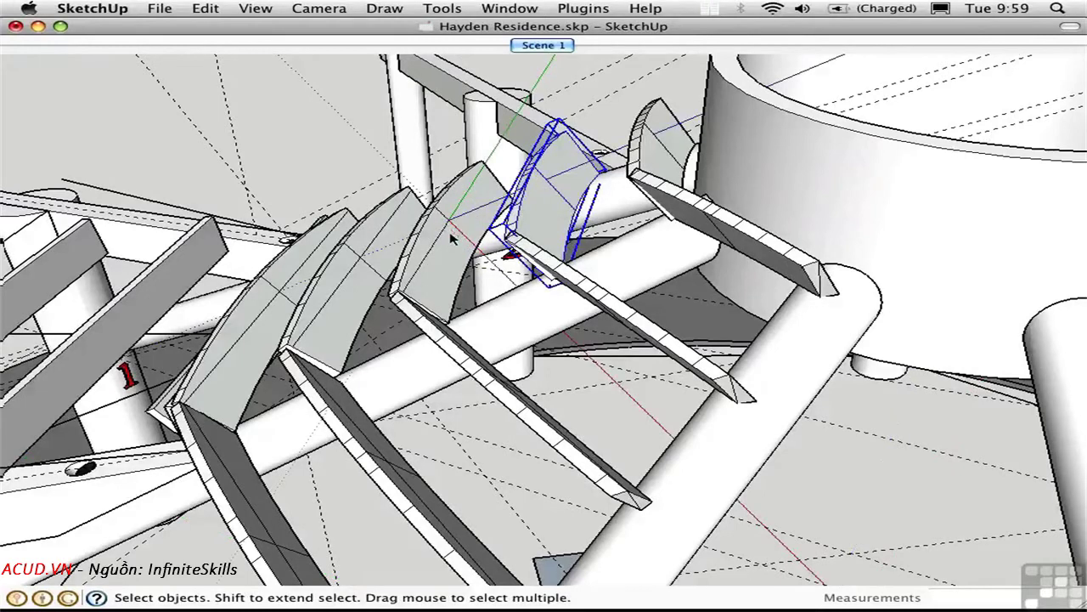
- Try to move the selected curved slat along the realigned blue axis
{"action": "middle_click_drag", "start_coordinate": [469, 254], "coordinate": [513, 184]}
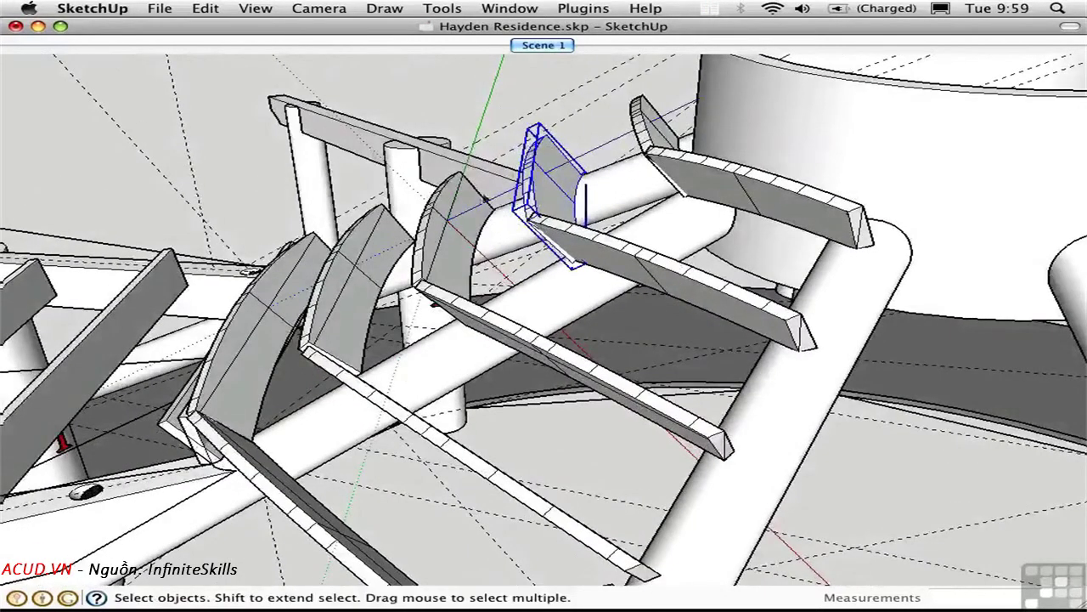
{"action": "key", "text": "m"}
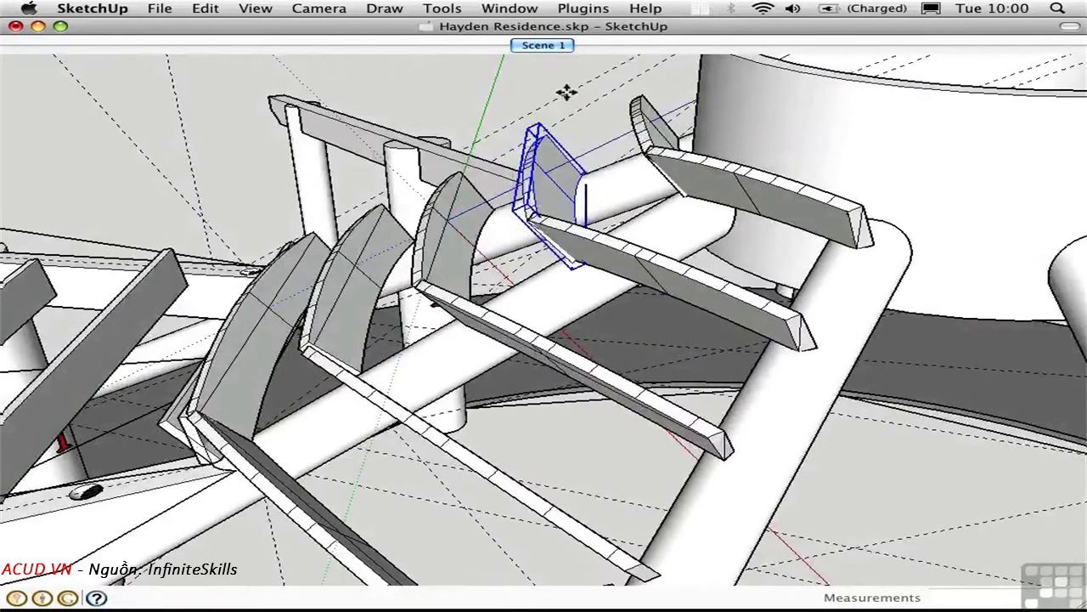
{"action": "left_click", "coordinate": [459, 75]}
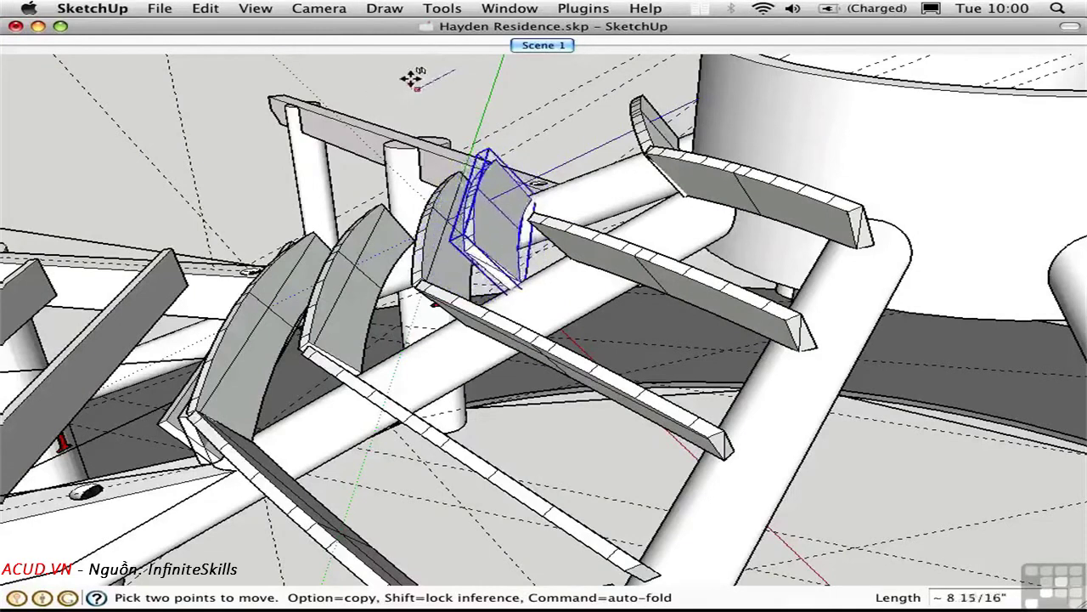
{"action": "middle_click_drag", "start_coordinate": [413, 73], "coordinate": [376, 73]}
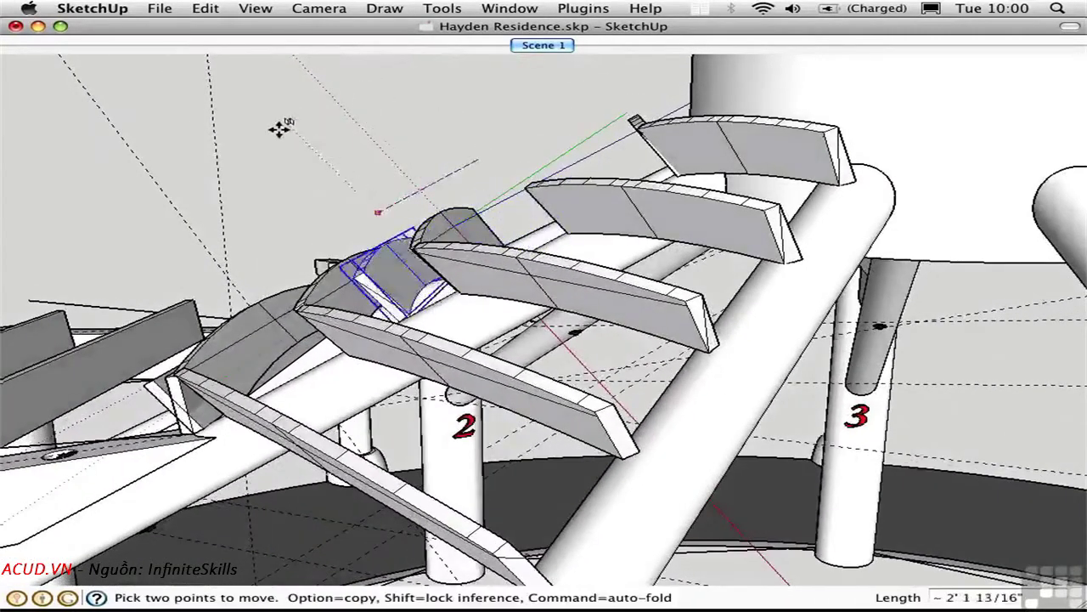
{"action": "key", "text": "space"}
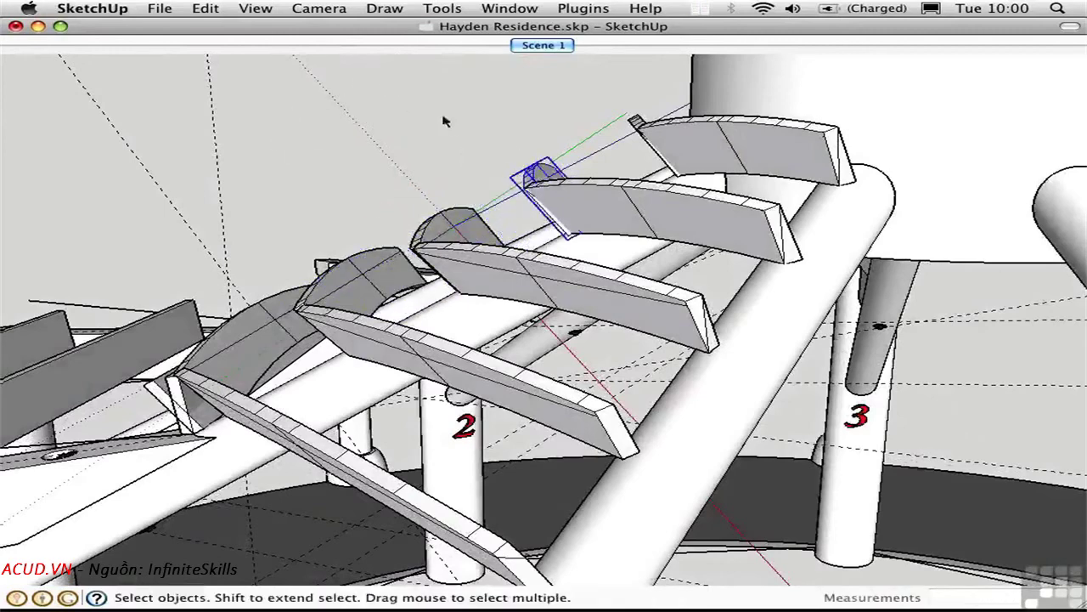
- Realign the drawing axes to the face of the third curved slat in the opposite row, picking its centre, edge and midpoint
{"action": "middle_click_drag", "start_coordinate": [474, 114], "coordinate": [504, 209]}
{"action": "middle_click_drag", "start_coordinate": [554, 367], "coordinate": [409, 358]}
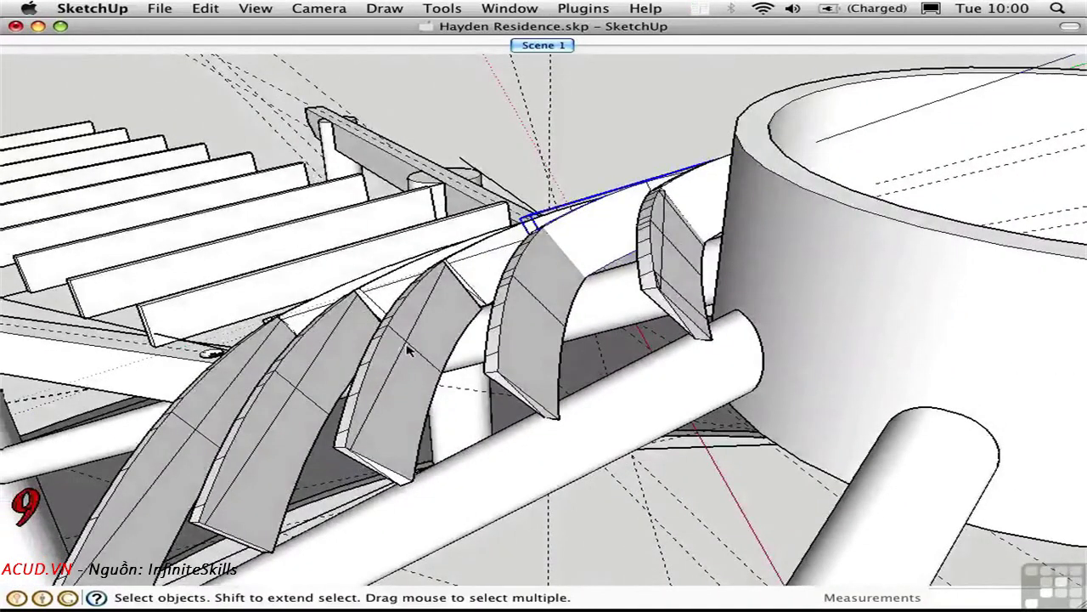
{"action": "key", "text": "y"}
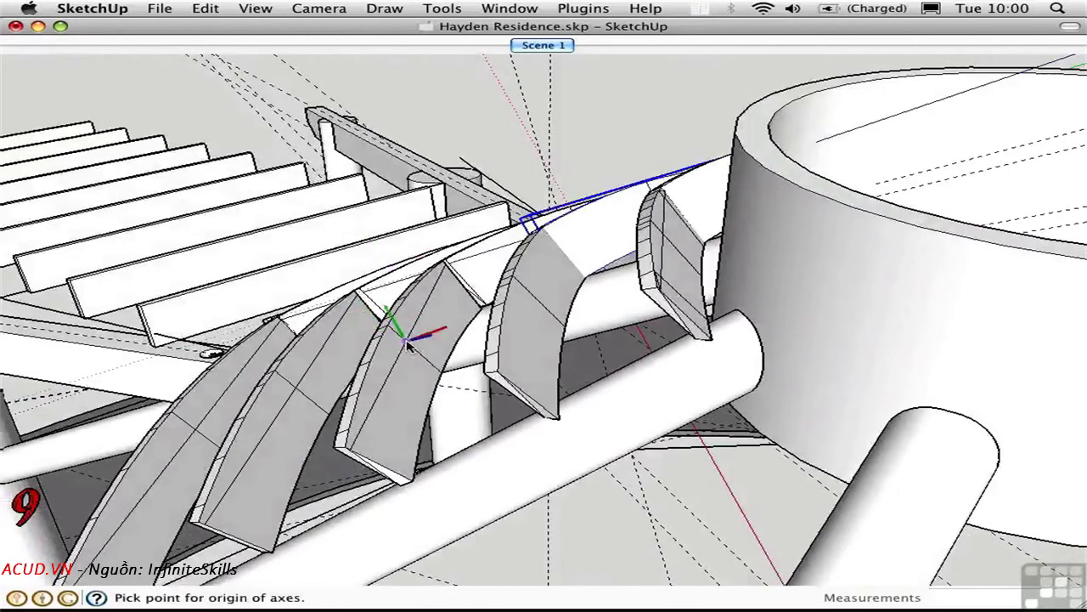
{"action": "left_click", "coordinate": [406, 341]}
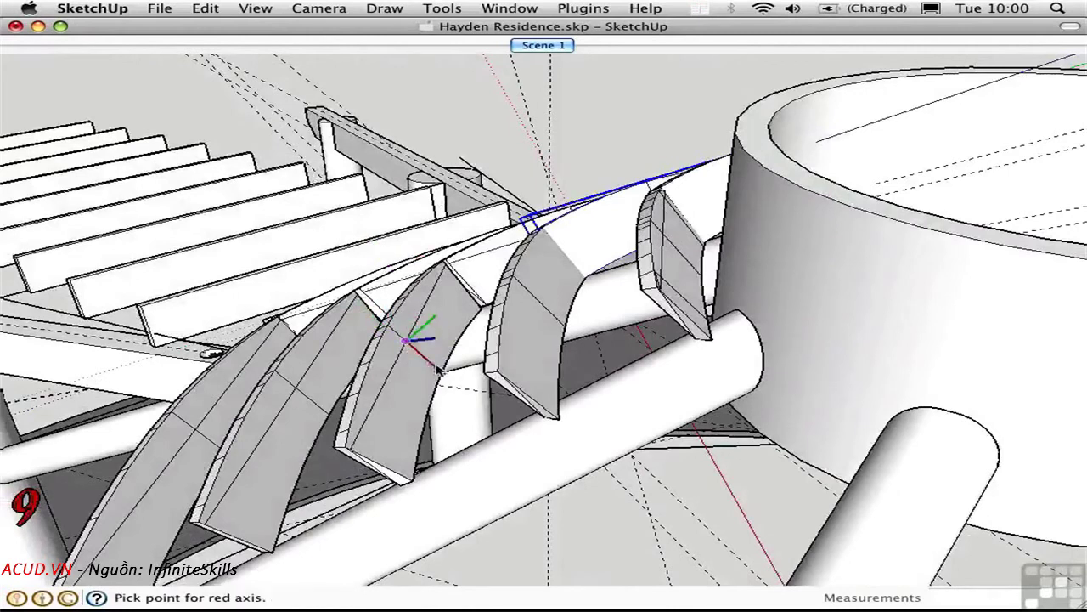
{"action": "left_click", "coordinate": [438, 370]}
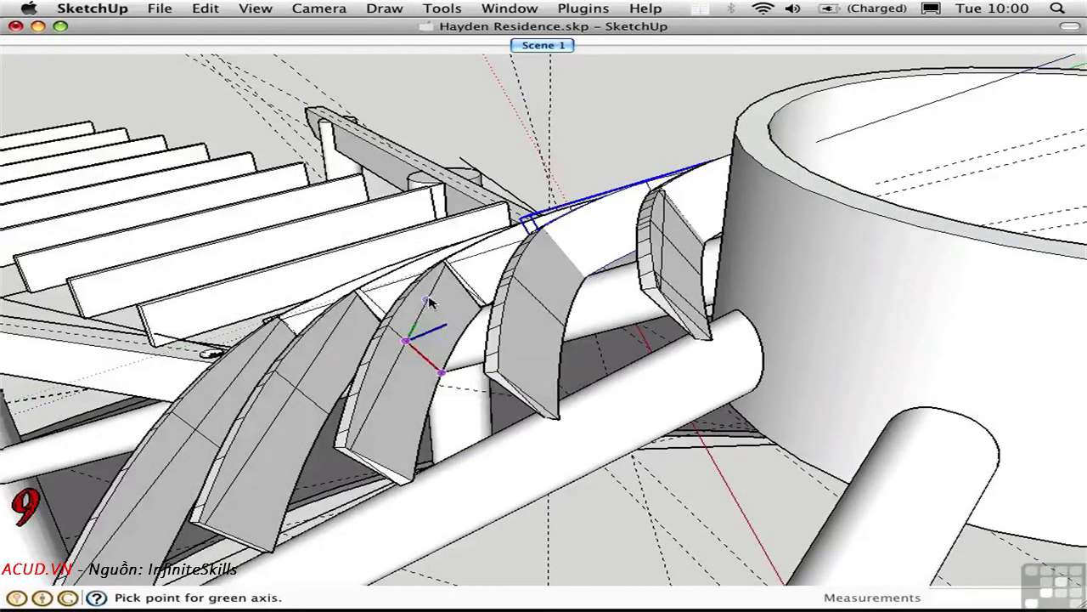
{"action": "left_click", "coordinate": [429, 303]}
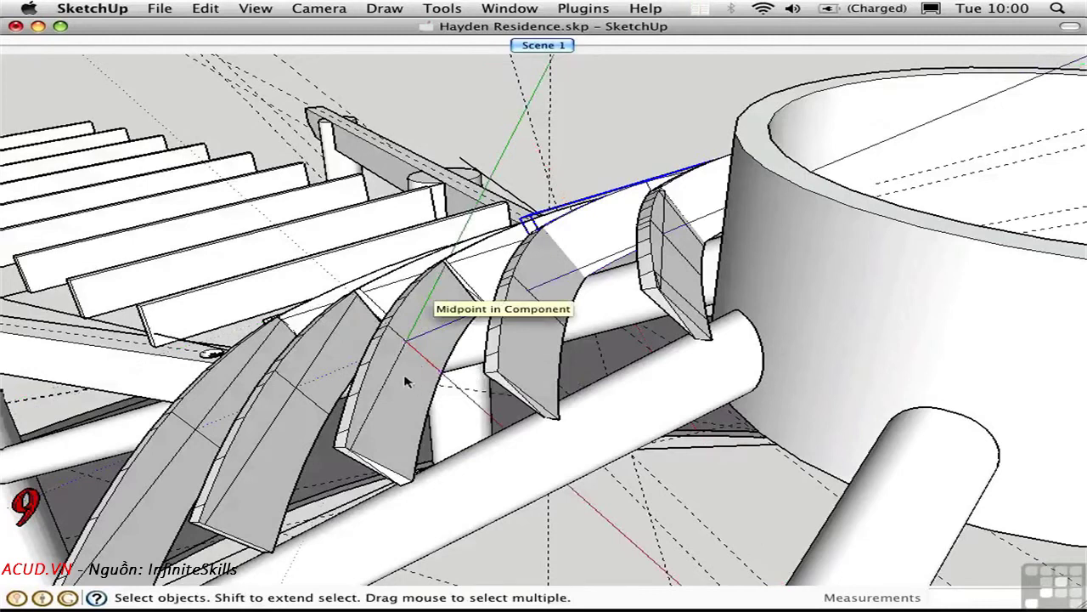
- Draw a rectangle starting at the new axes origin on the slat and push/pull it into a solid
{"action": "middle_click_drag", "start_coordinate": [408, 372], "coordinate": [439, 367]}
{"action": "key", "text": "r"}
{"action": "left_click", "coordinate": [433, 347]}
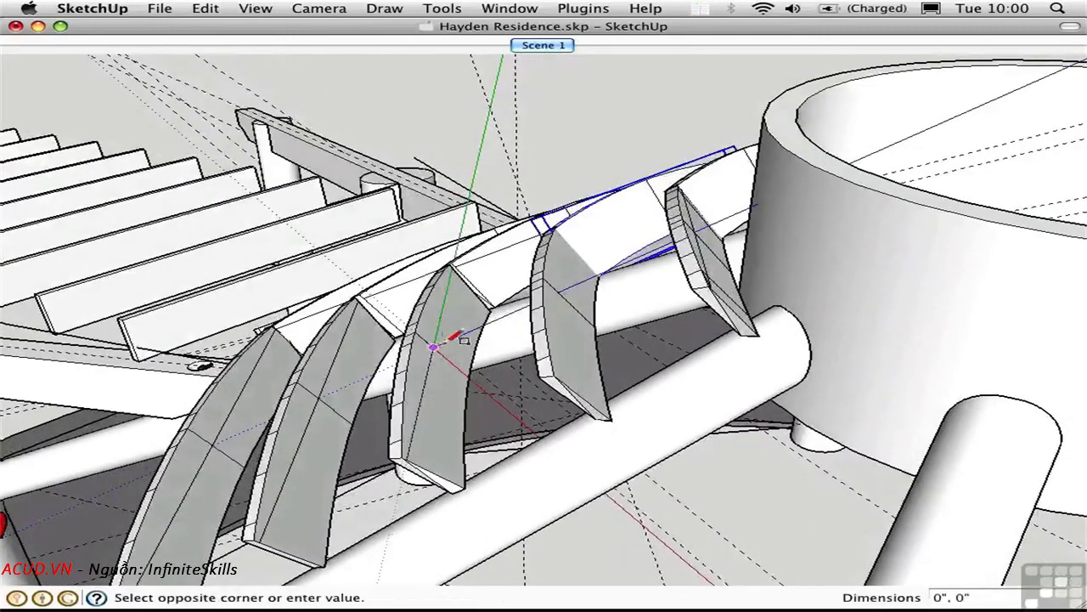
{"action": "middle_click_drag", "start_coordinate": [502, 299], "coordinate": [786, 391]}
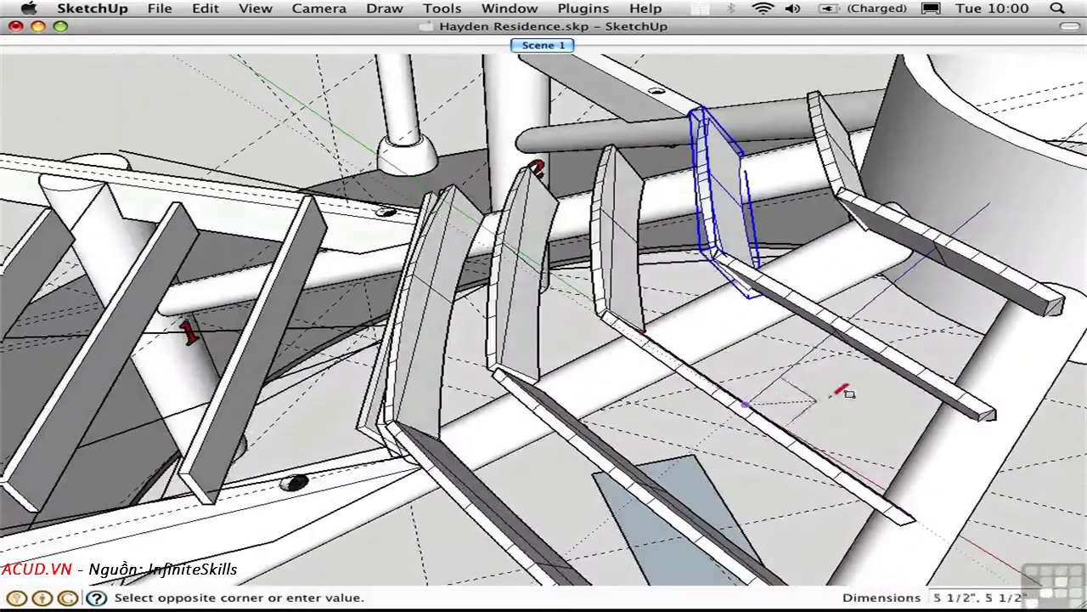
{"action": "left_click", "coordinate": [882, 396]}
{"action": "mouse_move", "coordinate": [794, 383]}
{"action": "middle_mouse_down"}
{"action": "mouse_move", "coordinate": [699, 359]}
{"action": "mouse_move", "coordinate": [796, 388]}
{"action": "middle_mouse_up"}
{"action": "key", "text": "p"}
{"action": "left_click_drag", "start_coordinate": [739, 414], "coordinate": [659, 408]}
{"action": "middle_click_drag", "start_coordinate": [659, 427], "coordinate": [379, 337]}
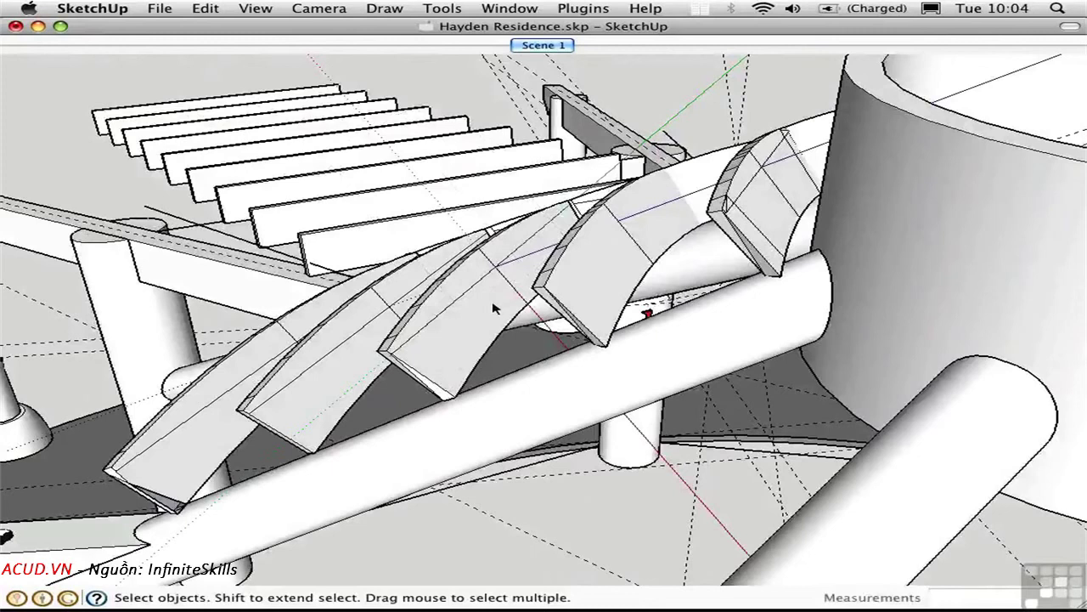
- Reset the drawing axes to their default origin and orientation
{"action": "key", "text": "shift+a"}
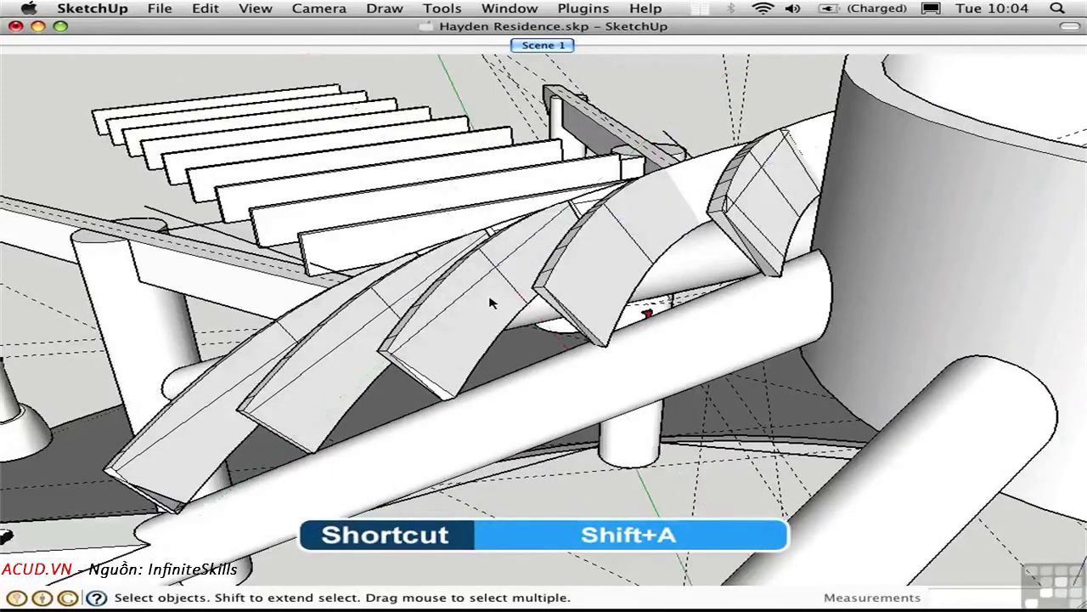
{"action": "middle_click_drag", "start_coordinate": [437, 348], "coordinate": [575, 272]}
{"action": "key", "text": "z"}
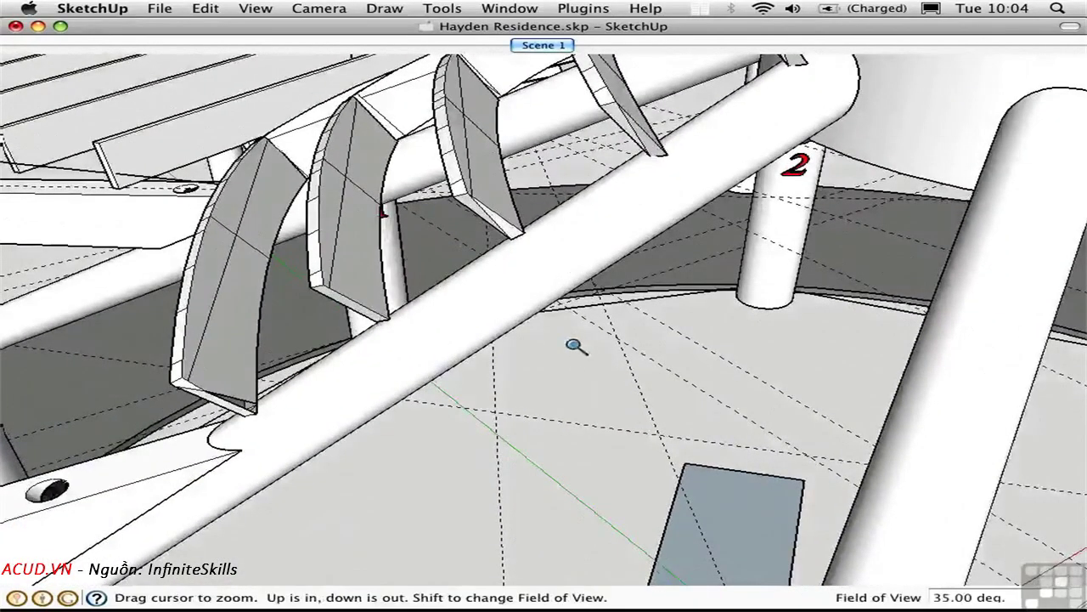
{"action": "left_click_drag", "start_coordinate": [575, 347], "coordinate": [586, 485]}
{"action": "middle_click_drag", "start_coordinate": [586, 485], "coordinate": [471, 367]}
{"action": "key", "text": "space"}
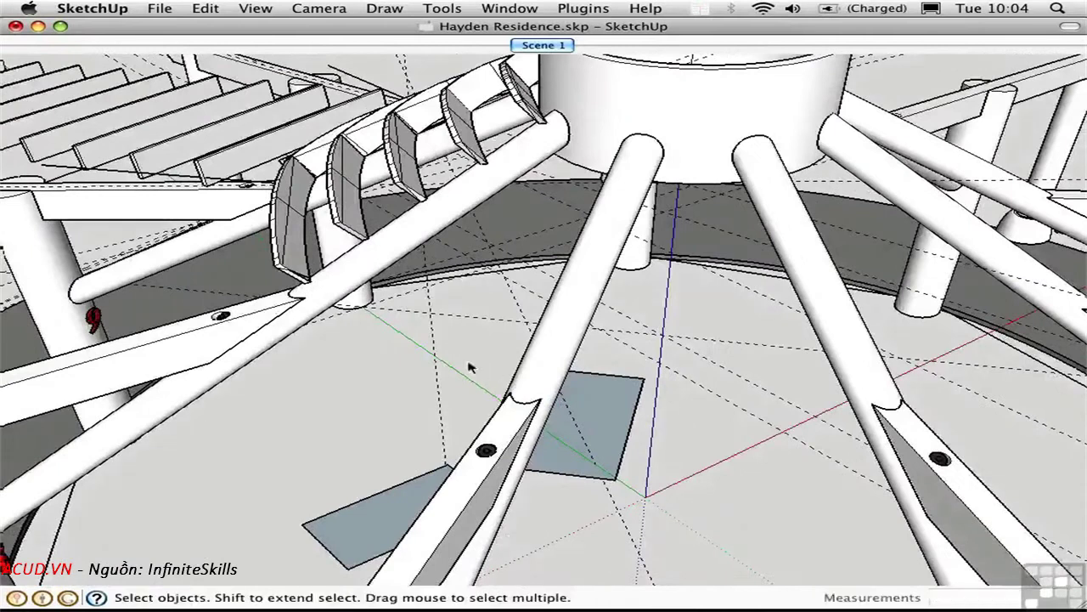
- Place the drawing axes on a curved slat by picking origin, red and green points, and reset them to the default
{"action": "left_click", "coordinate": [644, 488], "text": "ctrl"}
{"action": "left_click", "coordinate": [671, 502]}
{"action": "left_click", "coordinate": [347, 170]}
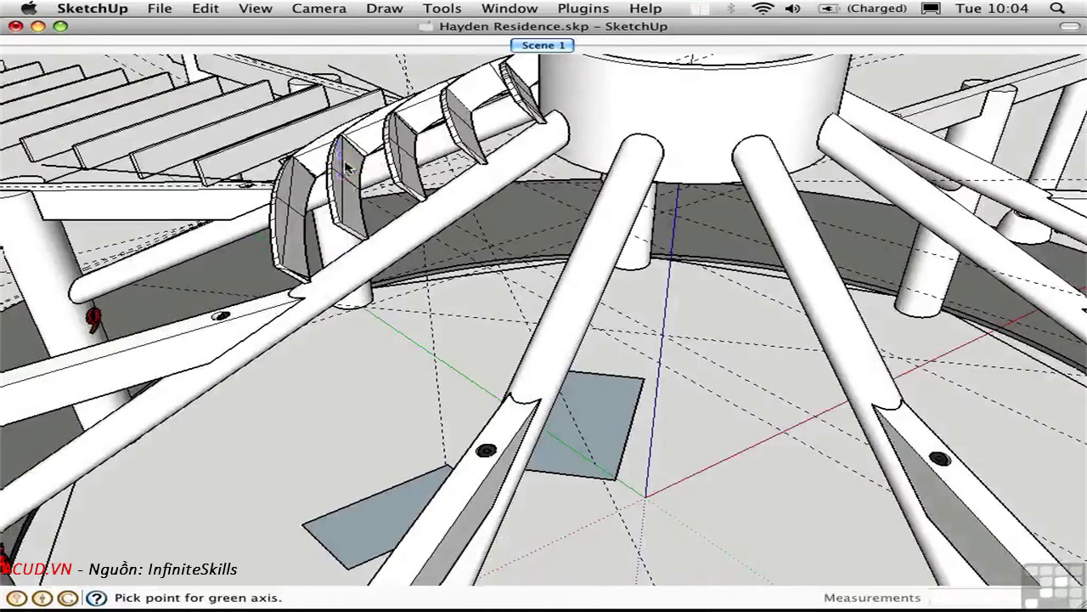
{"action": "left_click", "coordinate": [344, 254]}
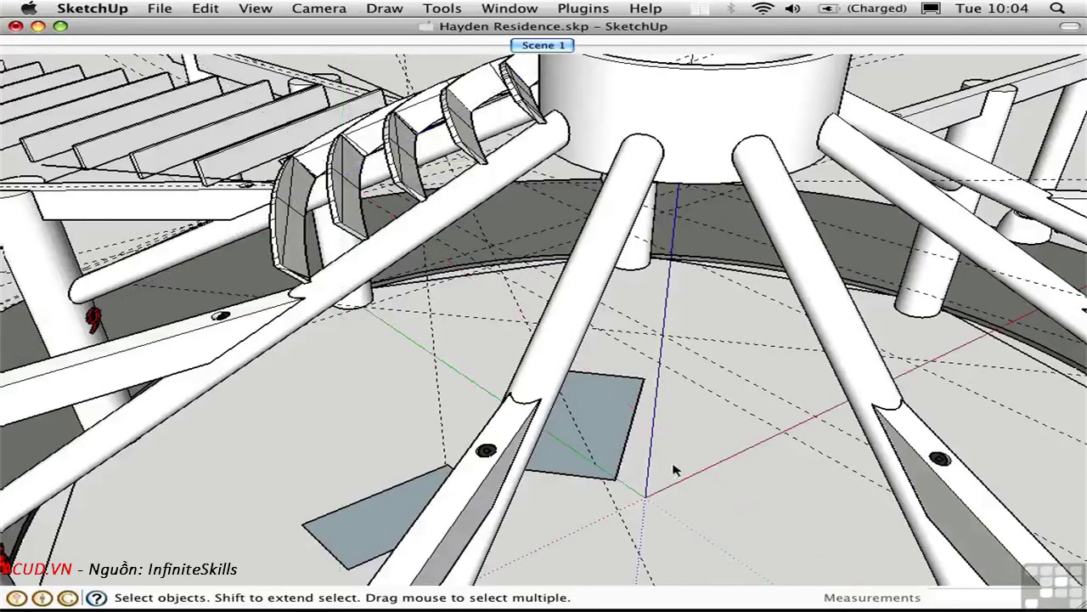
{"action": "right_click", "coordinate": [719, 468]}
{"action": "left_click", "coordinate": [729, 483]}
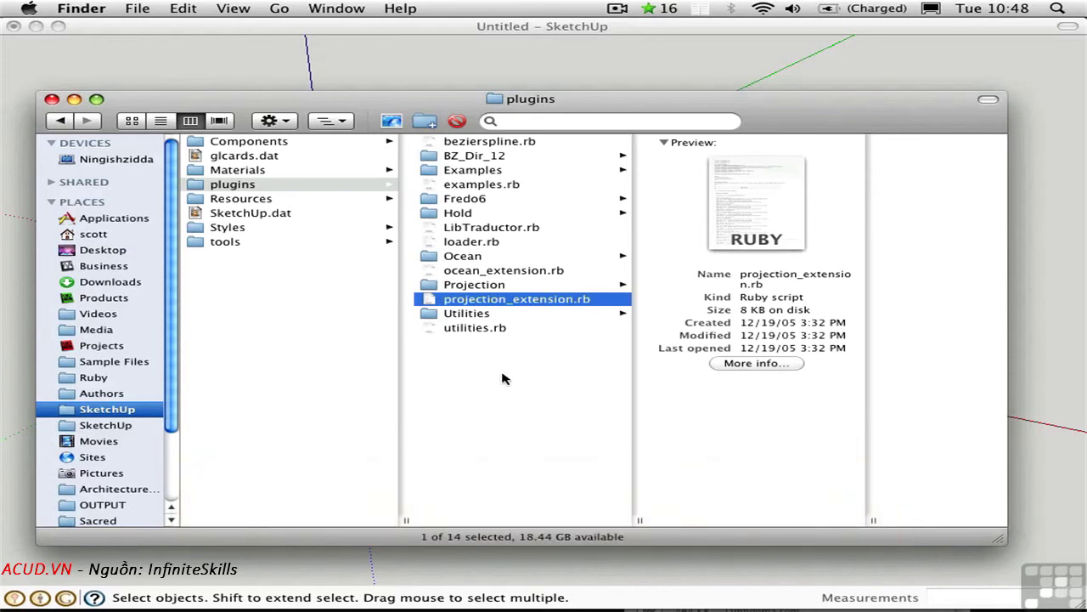
- Preview the code of projection_extension.rb in the plugins folder, and return to SketchUp
{"action": "key", "text": "space"}
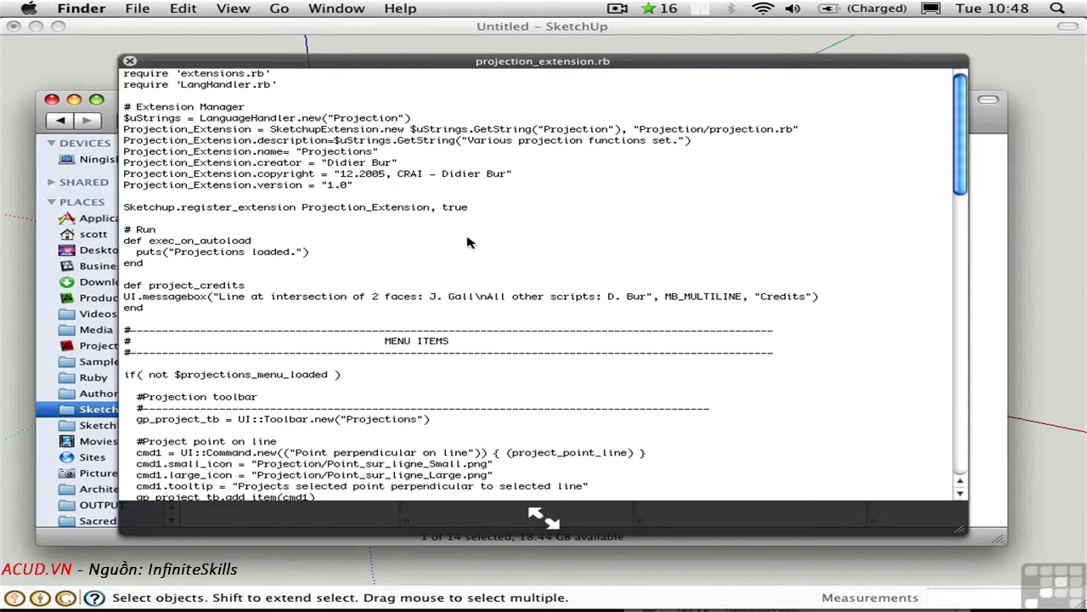
{"action": "key", "text": "space"}
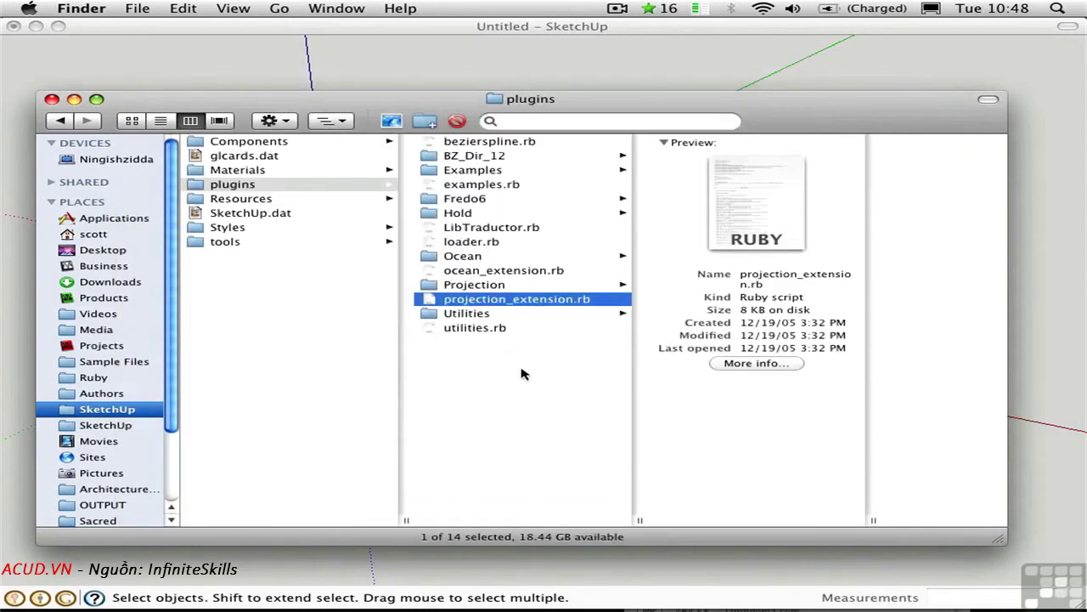
{"action": "left_click", "coordinate": [513, 59]}
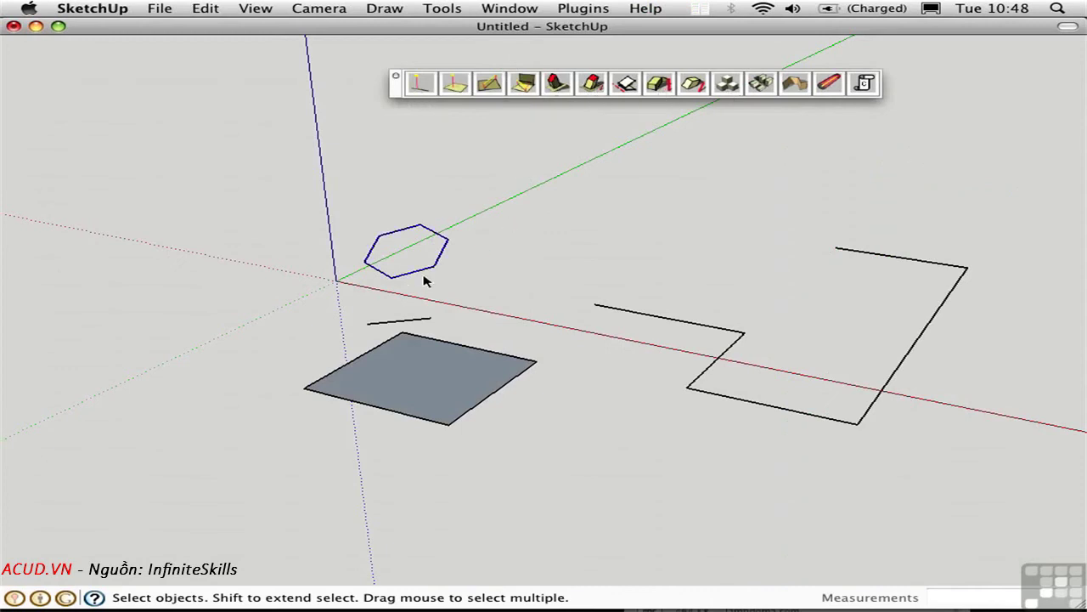
- Project the selected hexagon's edges onto the four-sided face with Create faces set to No
{"action": "middle_click_drag", "start_coordinate": [548, 347], "coordinate": [501, 374]}
{"action": "left_click", "coordinate": [433, 381]}
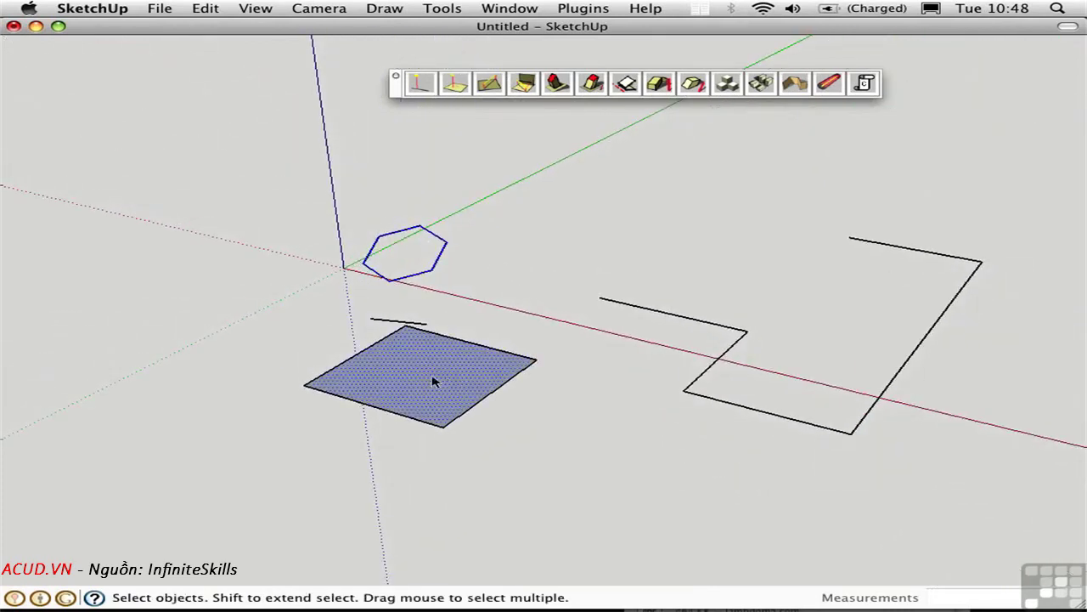
{"action": "left_click", "coordinate": [489, 85]}
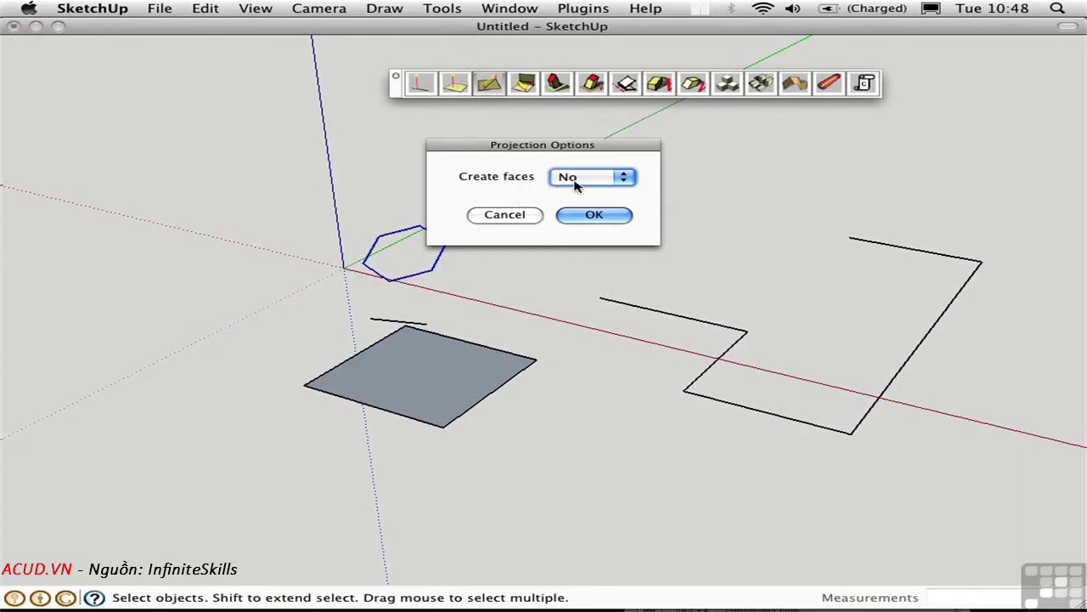
{"action": "left_click", "coordinate": [599, 217]}
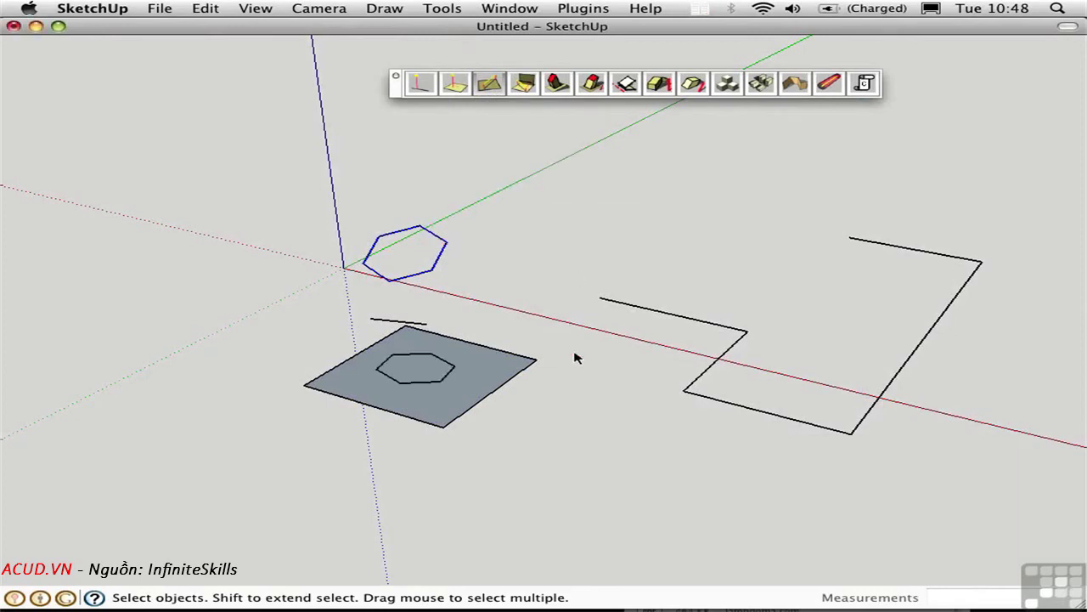
- Delete the projected hexagon from the four-sided face
{"action": "middle_click_drag", "start_coordinate": [545, 448], "coordinate": [549, 382]}
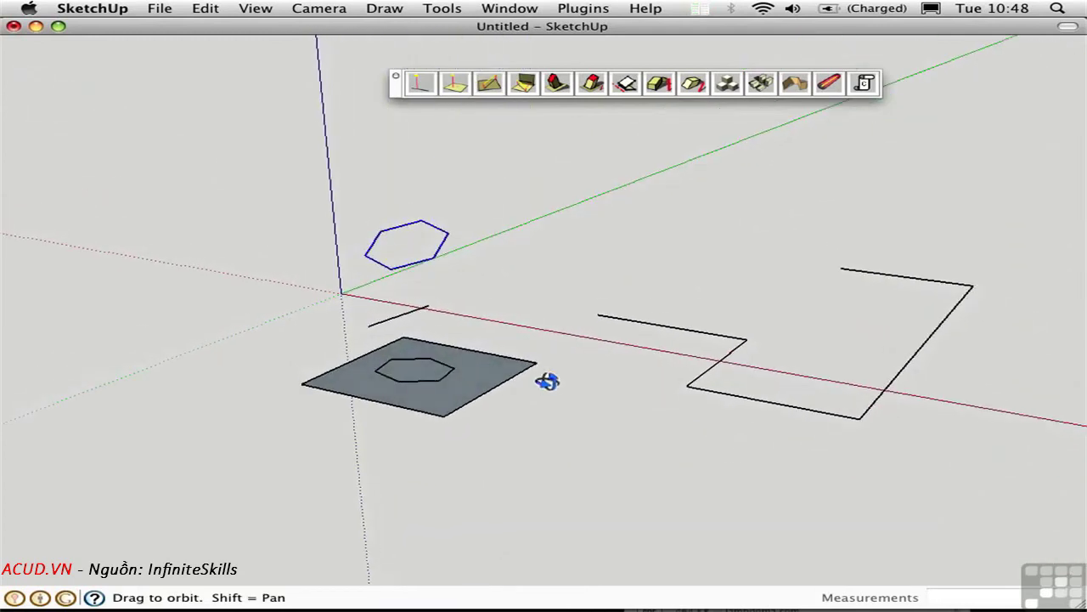
{"action": "left_click", "coordinate": [429, 371]}
{"action": "key", "text": "Delete"}
- Project the hexagon onto the four-sided face with Create faces set to Yes, and undo the projection
{"action": "left_click", "coordinate": [433, 367], "text": "shift"}
{"action": "left_click", "coordinate": [490, 84]}
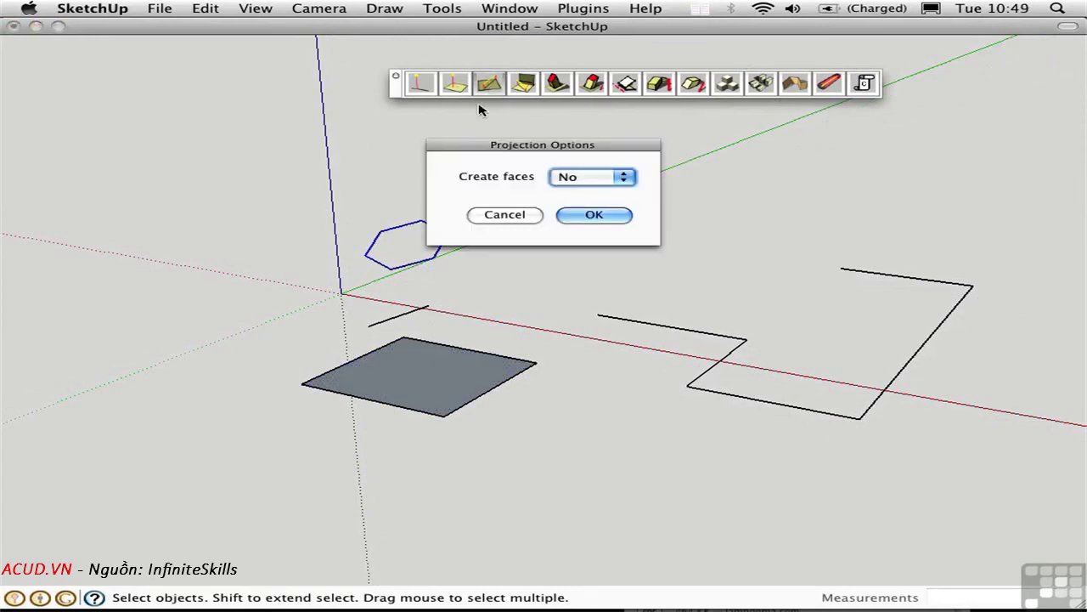
{"action": "left_click", "coordinate": [586, 179]}
{"action": "left_click", "coordinate": [584, 162]}
{"action": "left_click", "coordinate": [597, 217]}
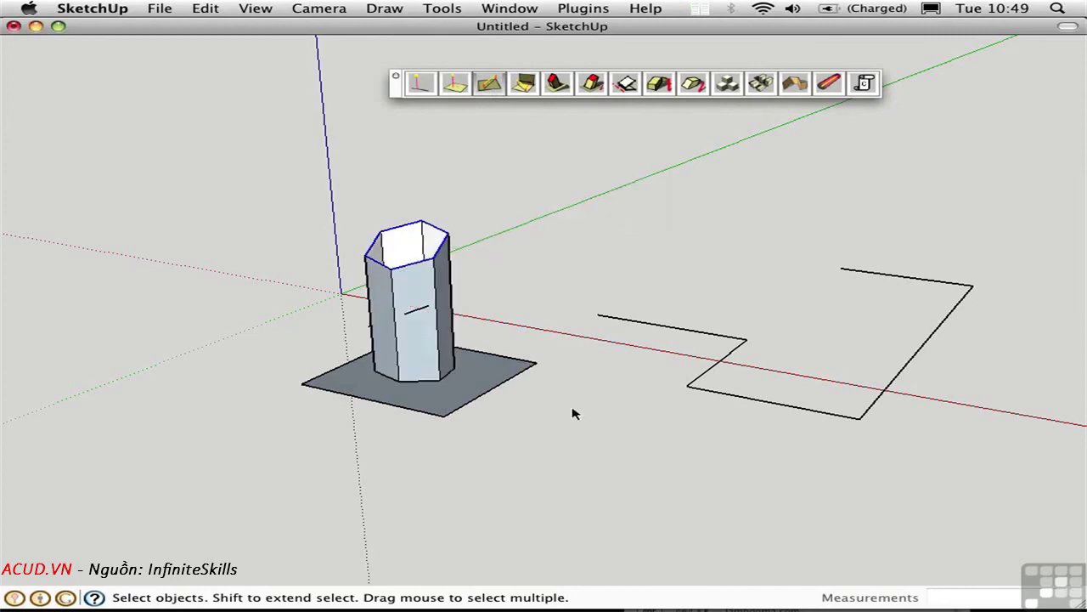
{"action": "mouse_move", "coordinate": [561, 408]}
{"action": "middle_mouse_down"}
{"action": "mouse_move", "coordinate": [784, 417]}
{"action": "mouse_move", "coordinate": [570, 413]}
{"action": "middle_mouse_up"}
{"action": "key", "text": "super+z"}
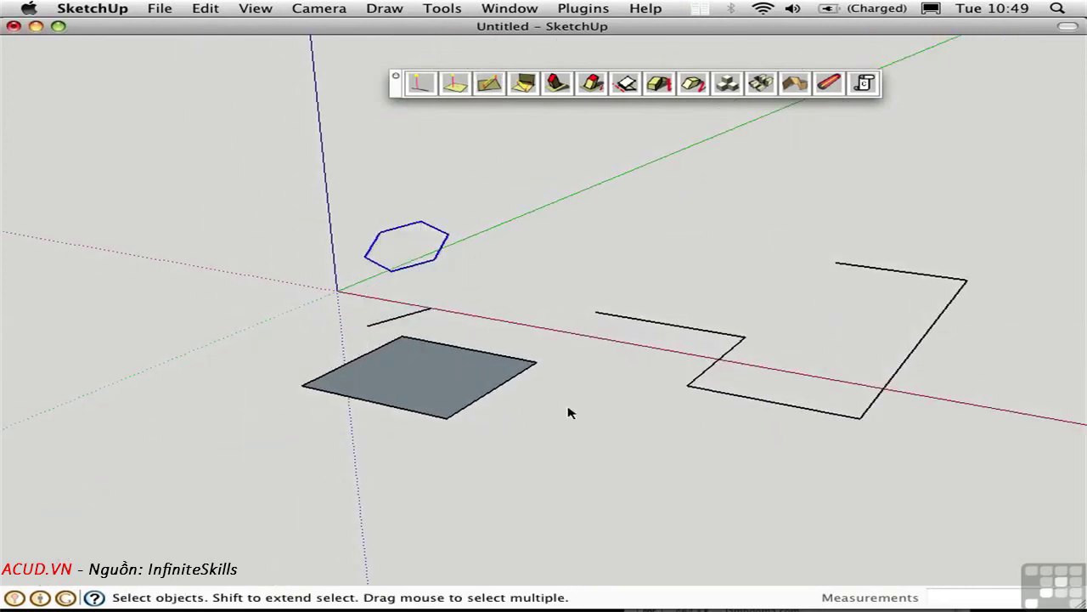
- Project the single line above the four-sided face onto that face with Create faces set to No
{"action": "left_click", "coordinate": [402, 323]}
{"action": "left_click", "coordinate": [418, 385], "text": "shift"}
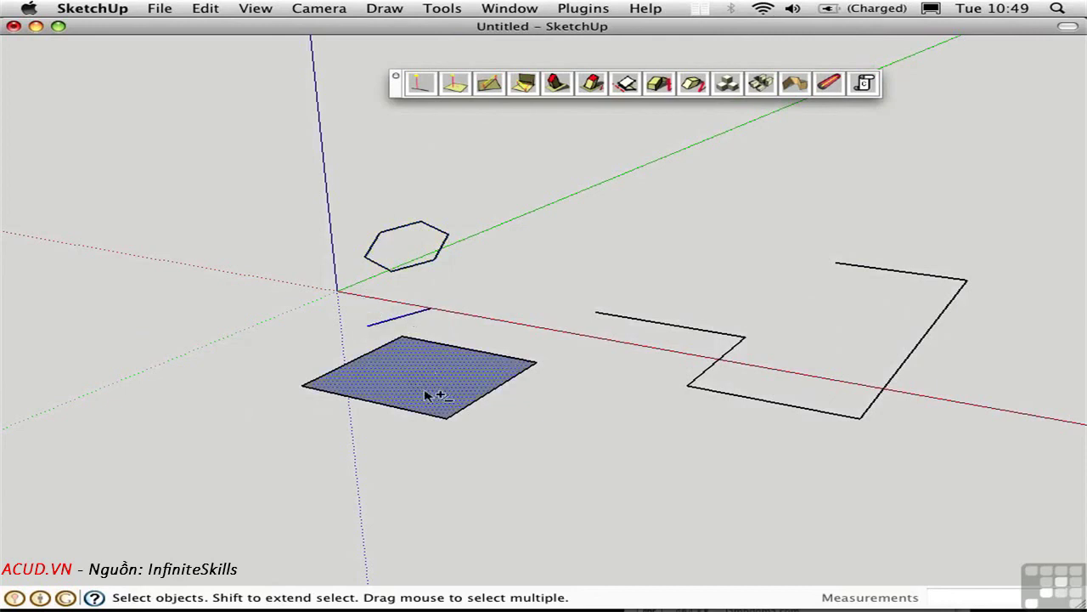
{"action": "left_click", "coordinate": [524, 84]}
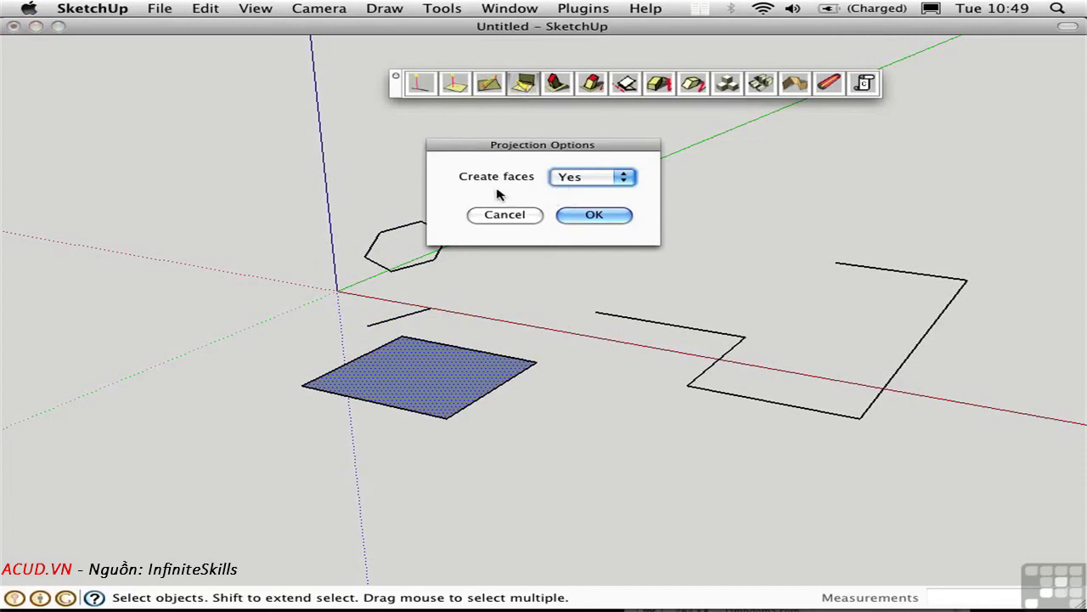
{"action": "left_click", "coordinate": [592, 181]}
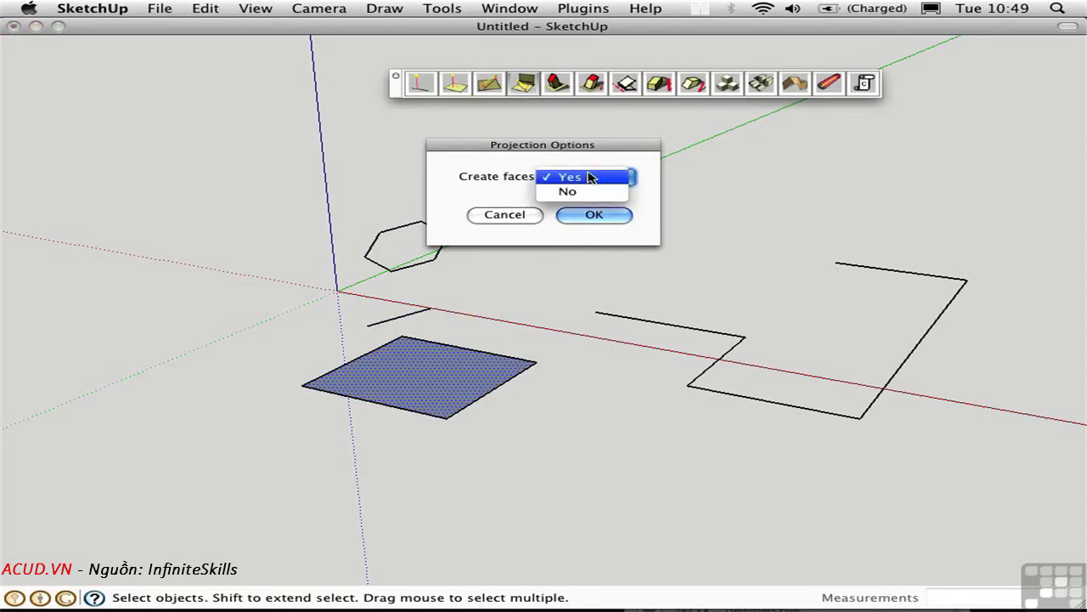
{"action": "left_click", "coordinate": [588, 193]}
{"action": "left_click", "coordinate": [592, 215]}
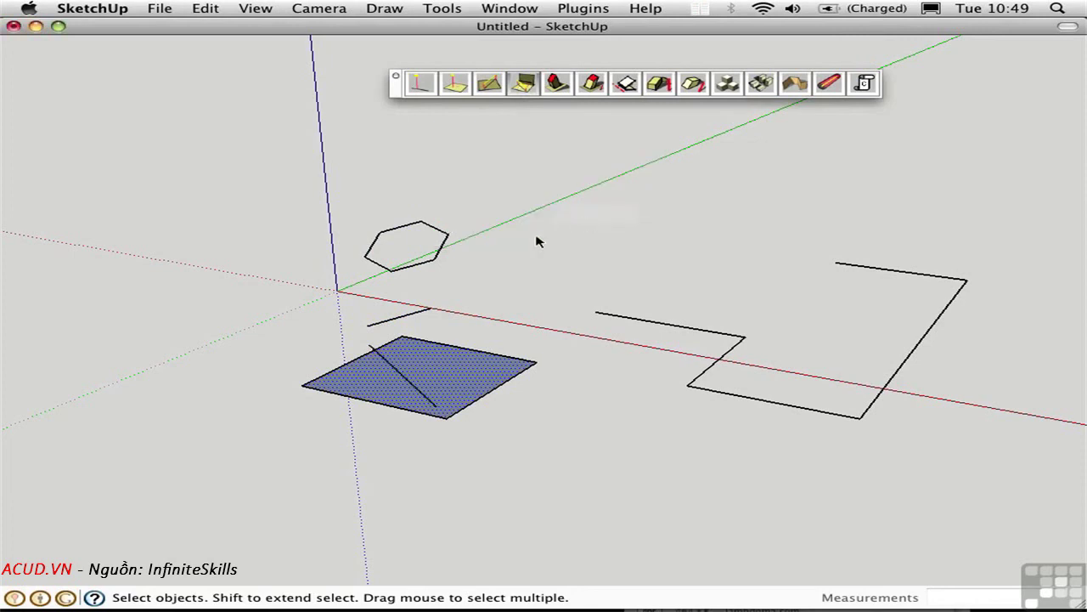
{"action": "mouse_move", "coordinate": [427, 403]}
{"action": "middle_mouse_down"}
{"action": "mouse_move", "coordinate": [495, 490]}
{"action": "mouse_move", "coordinate": [439, 419]}
{"action": "middle_mouse_up"}
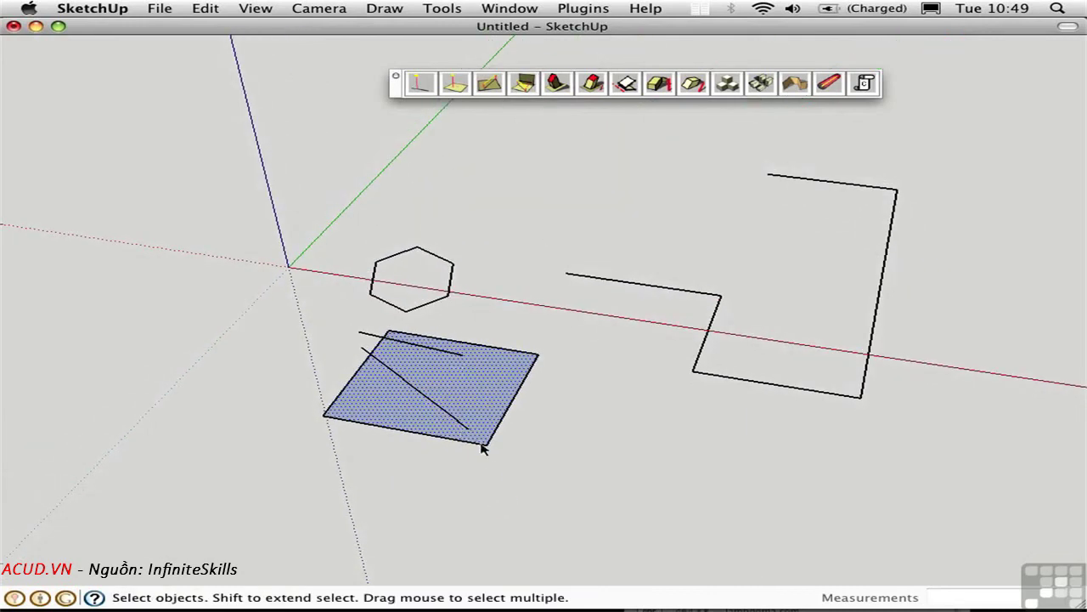
- Extrude all segments of the open five-segment line path into vertical faces with a Push-Pull extrusion of 8'
{"action": "middle_click_drag", "start_coordinate": [597, 442], "coordinate": [520, 316]}
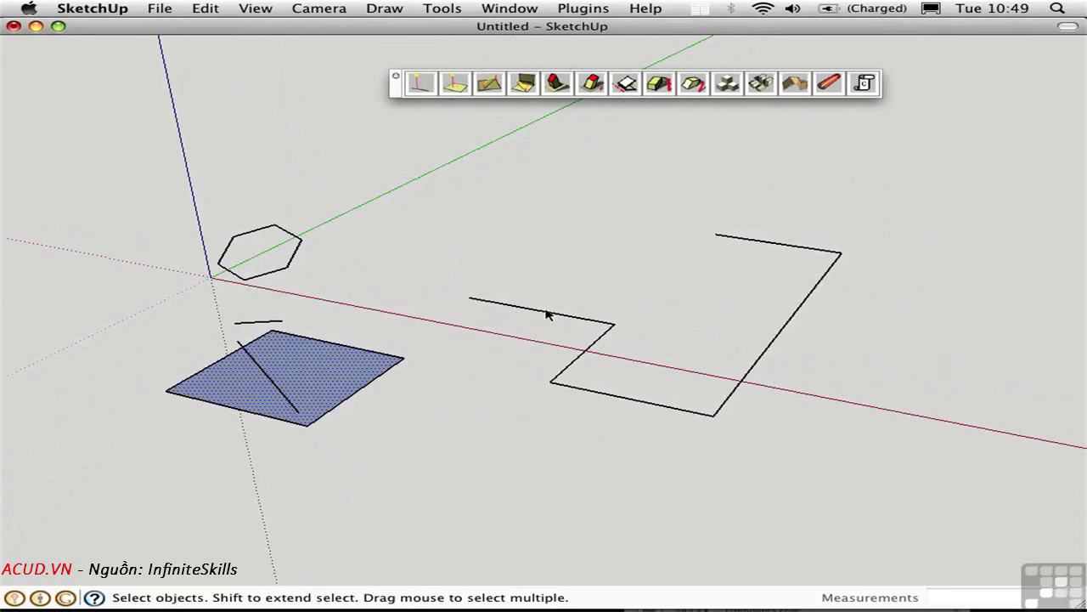
{"action": "left_click_drag", "start_coordinate": [441, 186], "coordinate": [876, 452]}
{"action": "left_click", "coordinate": [796, 85]}
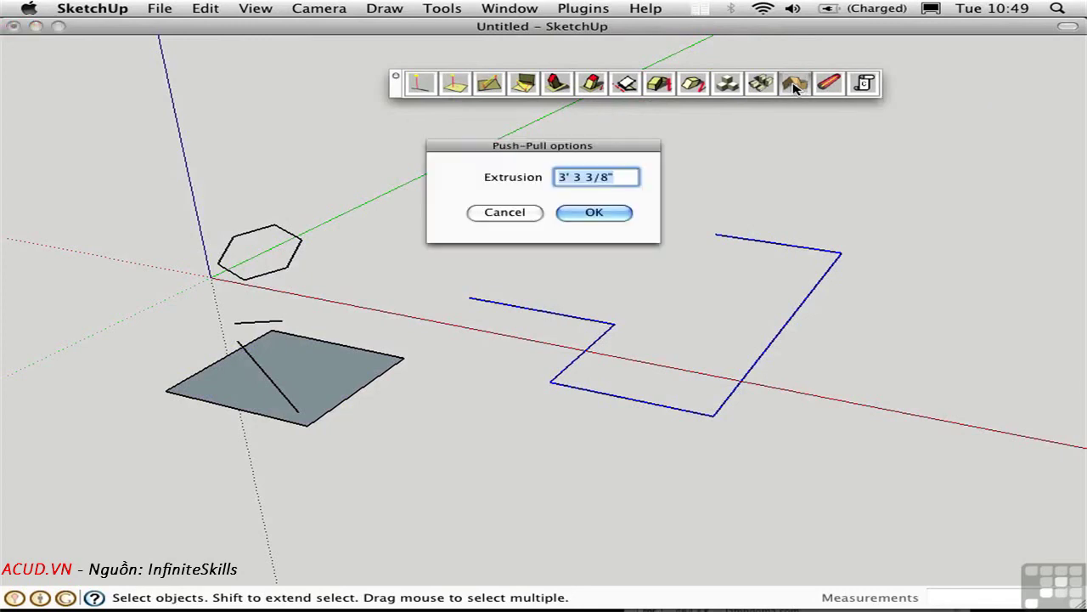
{"action": "type", "text": "8'"}
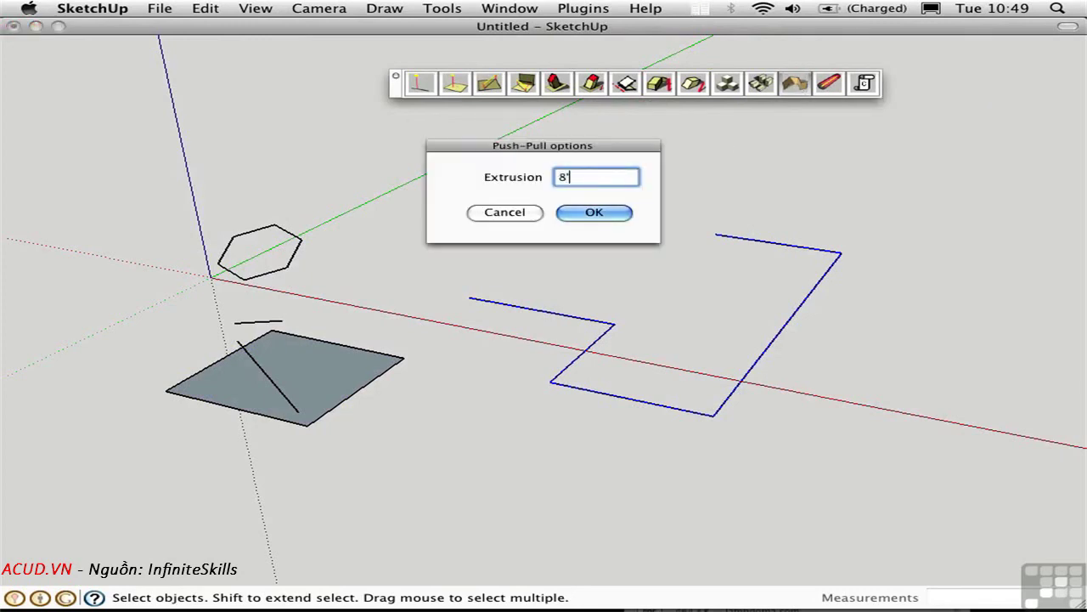
{"action": "left_click", "coordinate": [593, 213]}
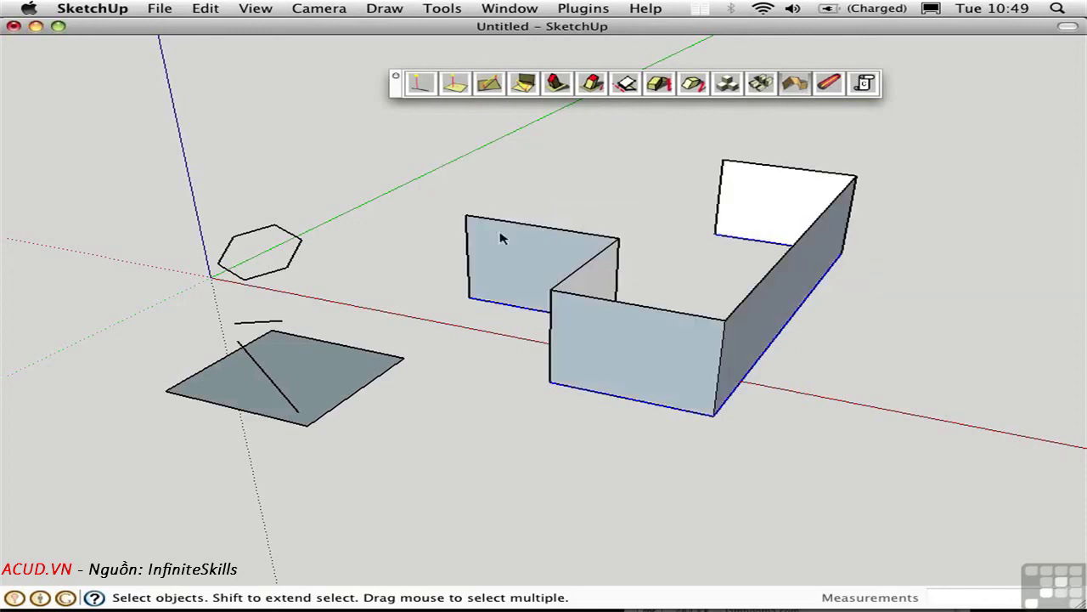